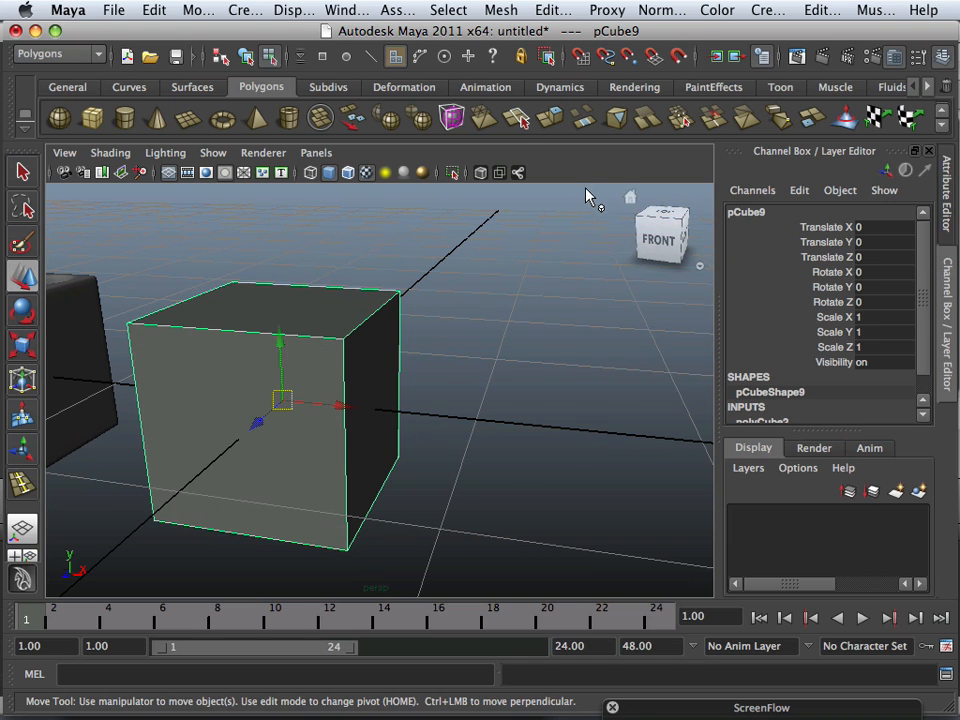
alt+right_drag(395, 452, 347, 437)
mouse_move(347, 437)
alt+mouse_down()
mouse_move(368, 437)
mouse_move(358, 437)
alt+mouse_up()
alt+right_drag(358, 437, 337, 440)
mouse_move(337, 440)
alt+mouse_down()
mouse_move(373, 418)
mouse_move(369, 433)
mouse_move(341, 423)
alt+mouse_up()
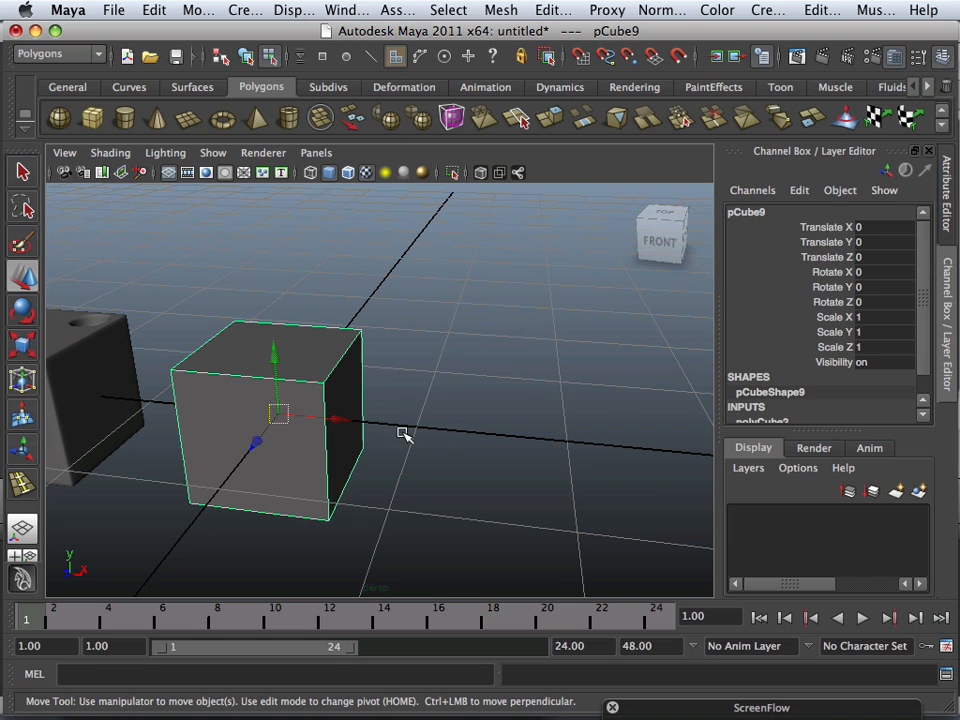
alt+middle_drag(400, 435, 312, 428)
alt+drag(312, 428, 315, 431)
alt+right_drag(315, 431, 332, 456)
alt+drag(315, 456, 297, 444)
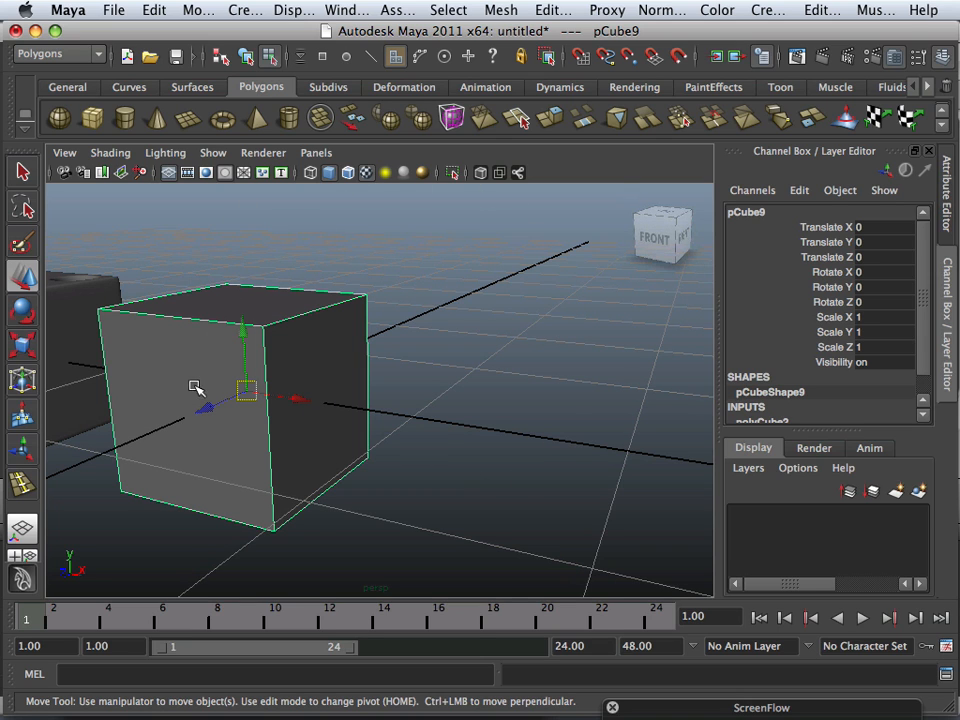
alt+drag(195, 388, 246, 403)
Insert edge loops close to the cube's outer edges using the Insert Edge Loop Tool
click(501, 10)
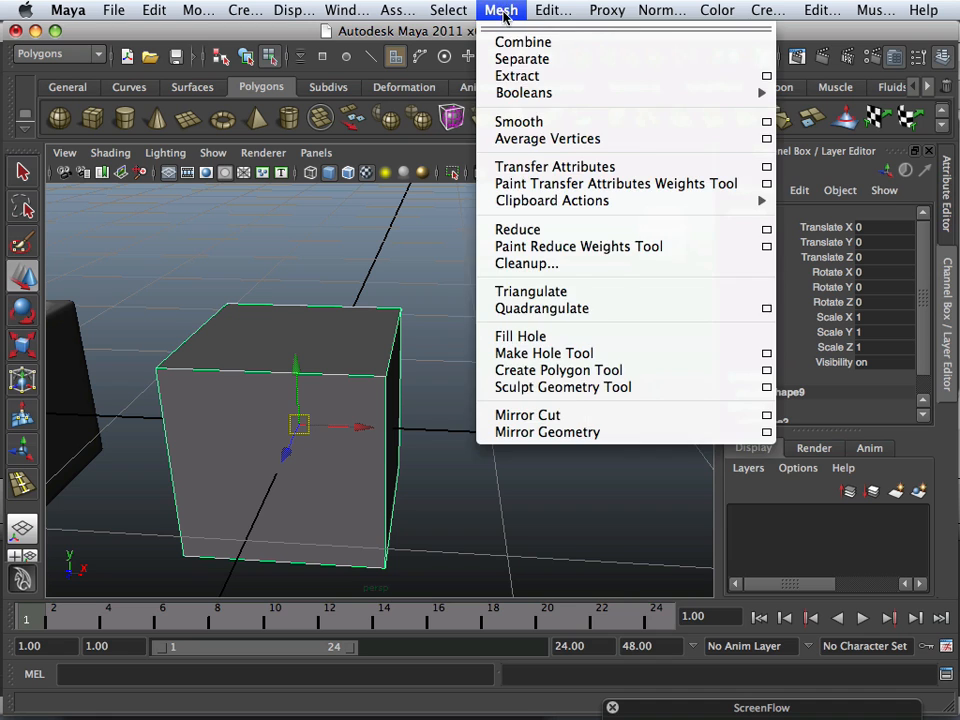
mouse_move(553, 10)
click(572, 165)
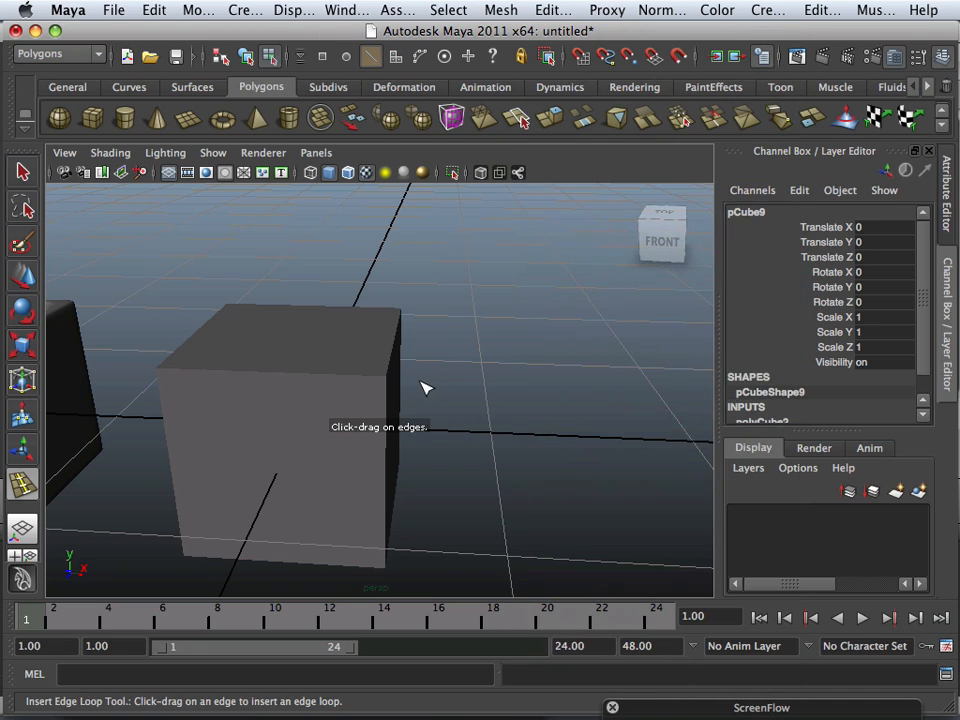
alt+drag(425, 388, 387, 352)
click(394, 337)
drag(392, 527, 391, 333)
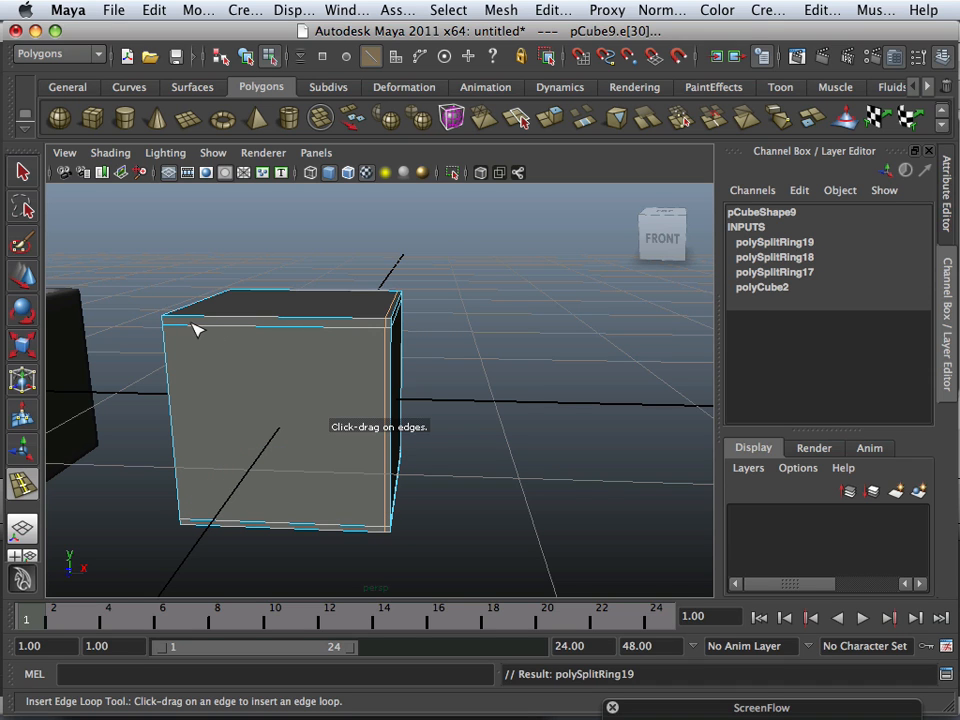
drag(186, 326, 170, 327)
Insert two pairs of closely spaced horizontal edge loops around the cube's middle, dividing its height into three bands
alt+drag(254, 348, 465, 415)
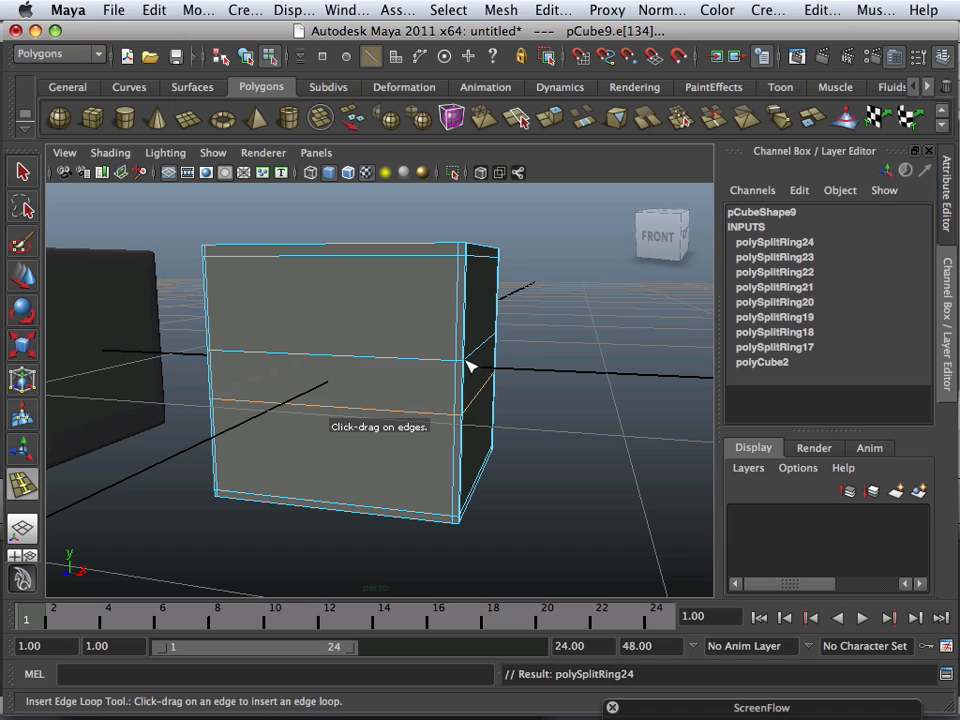
drag(465, 357, 463, 420)
alt+drag(440, 427, 362, 385)
alt+middle_drag(362, 380, 411, 371)
alt+drag(410, 372, 561, 366)
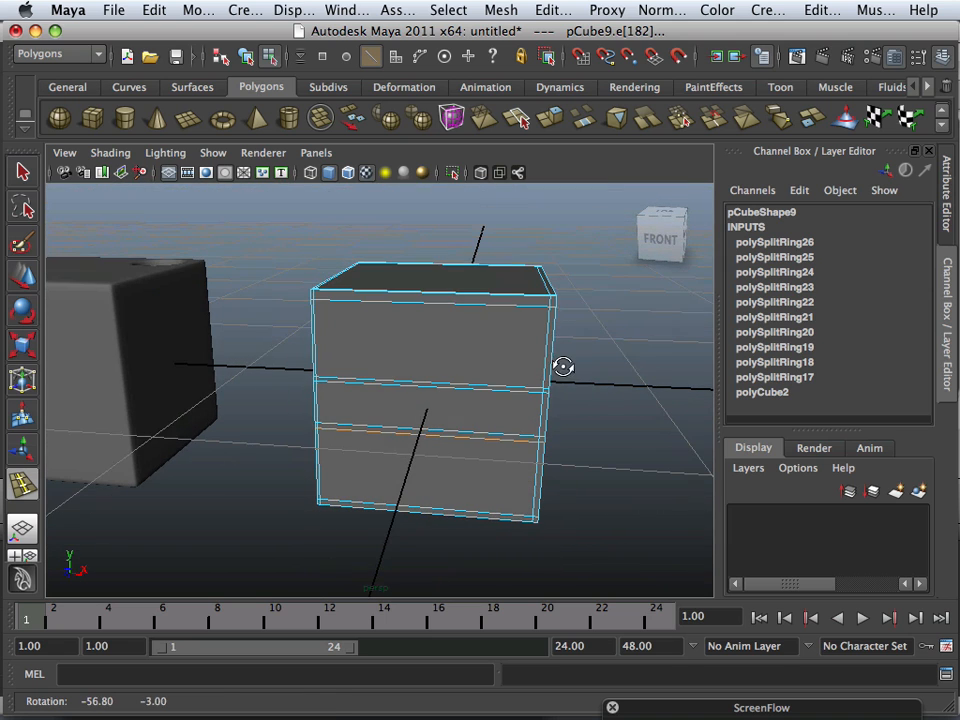
Insert paired vertical edge loops that split the cube's front and side faces into thirds, and return to object mode
drag(418, 296, 383, 340)
drag(450, 354, 446, 354)
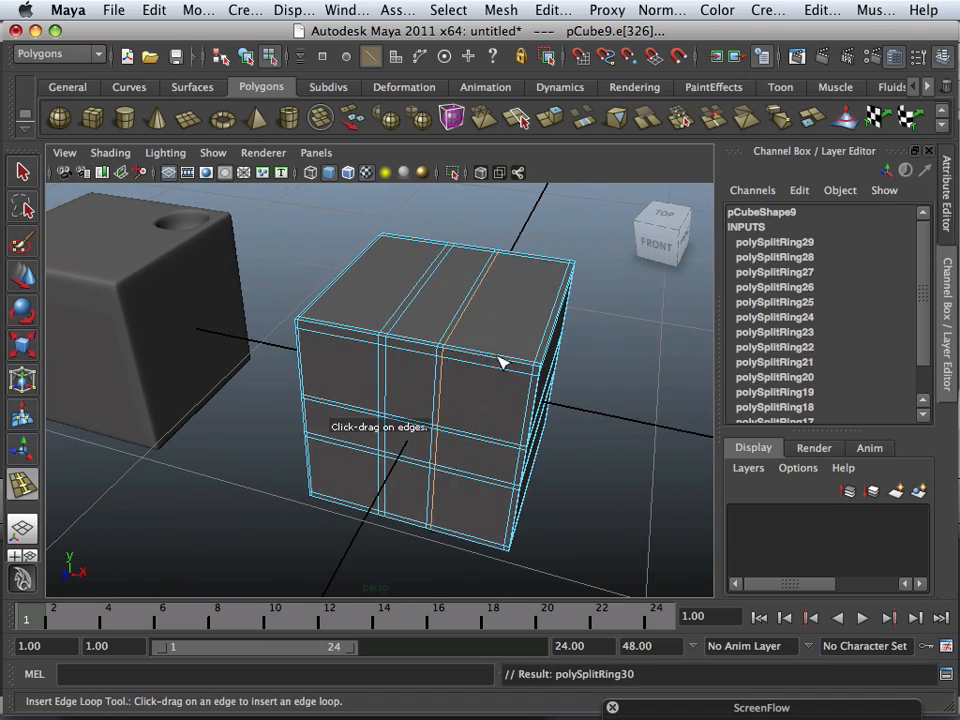
alt+drag(503, 362, 363, 371)
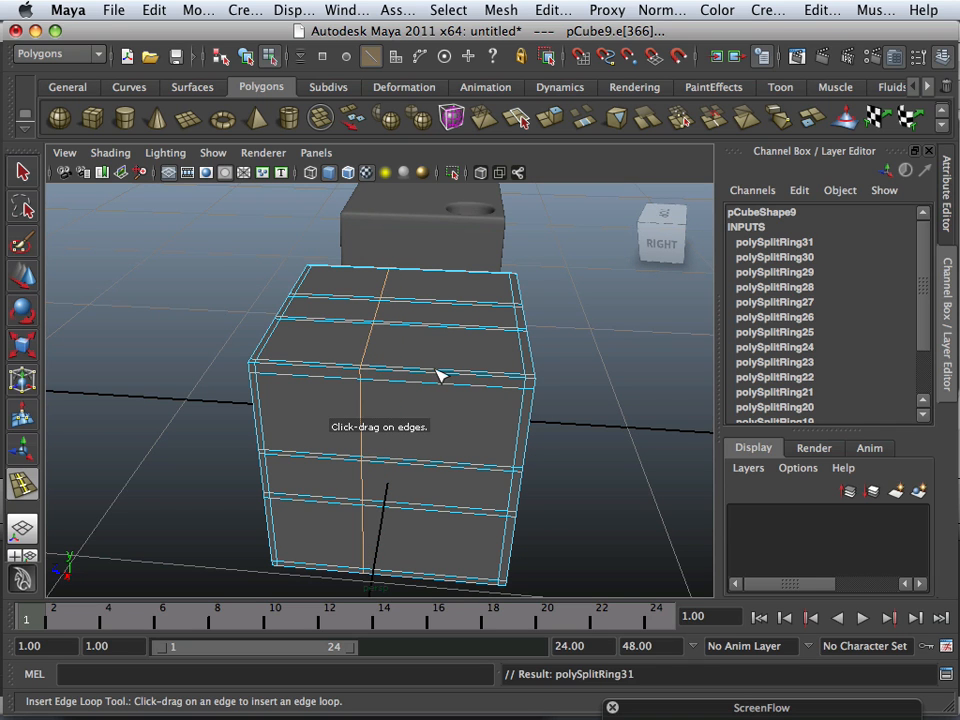
drag(440, 374, 272, 343)
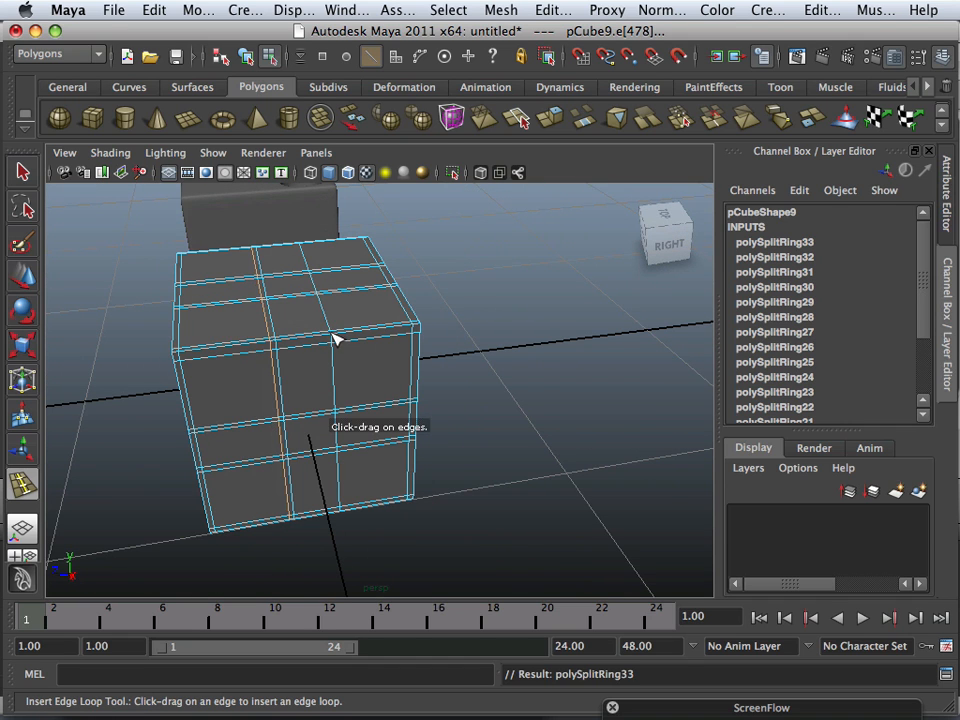
drag(336, 336, 340, 336)
alt+drag(340, 336, 333, 438)
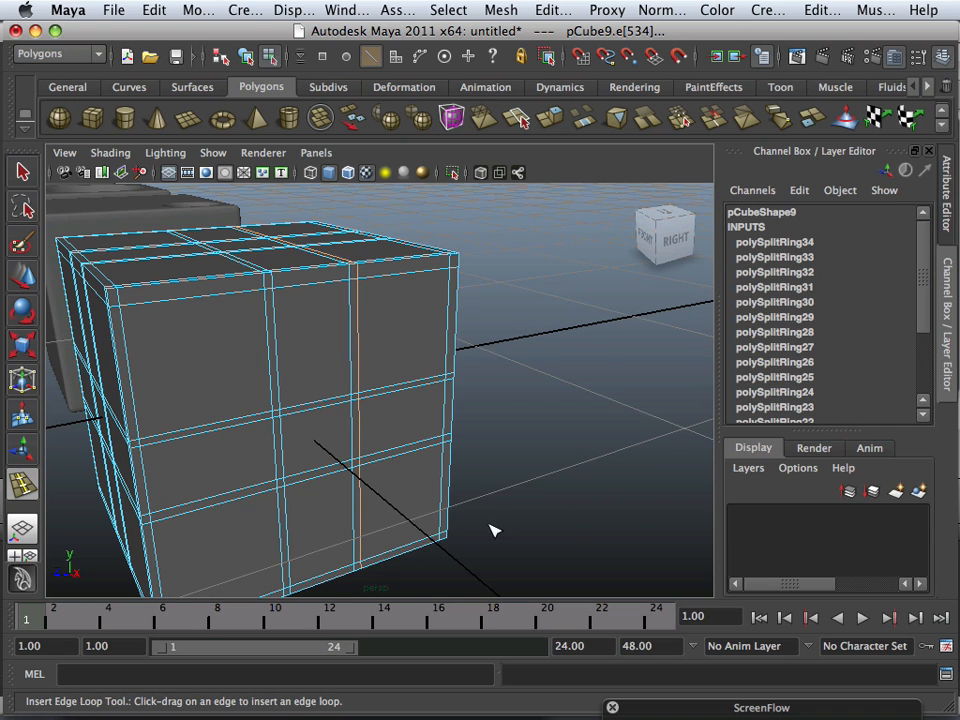
alt+drag(490, 530, 405, 472)
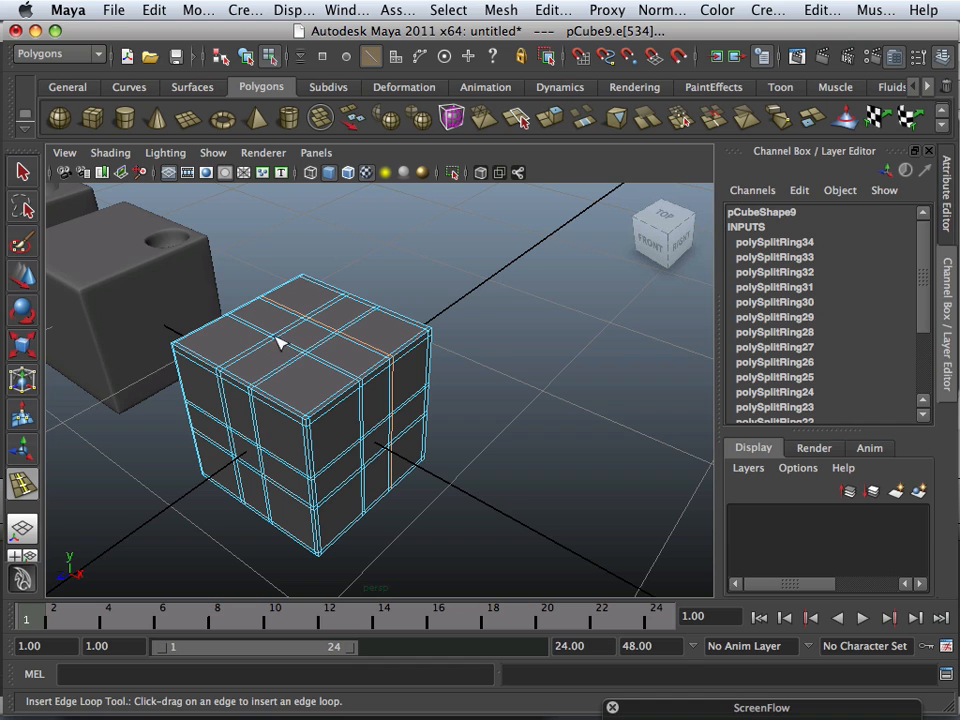
key(F8)
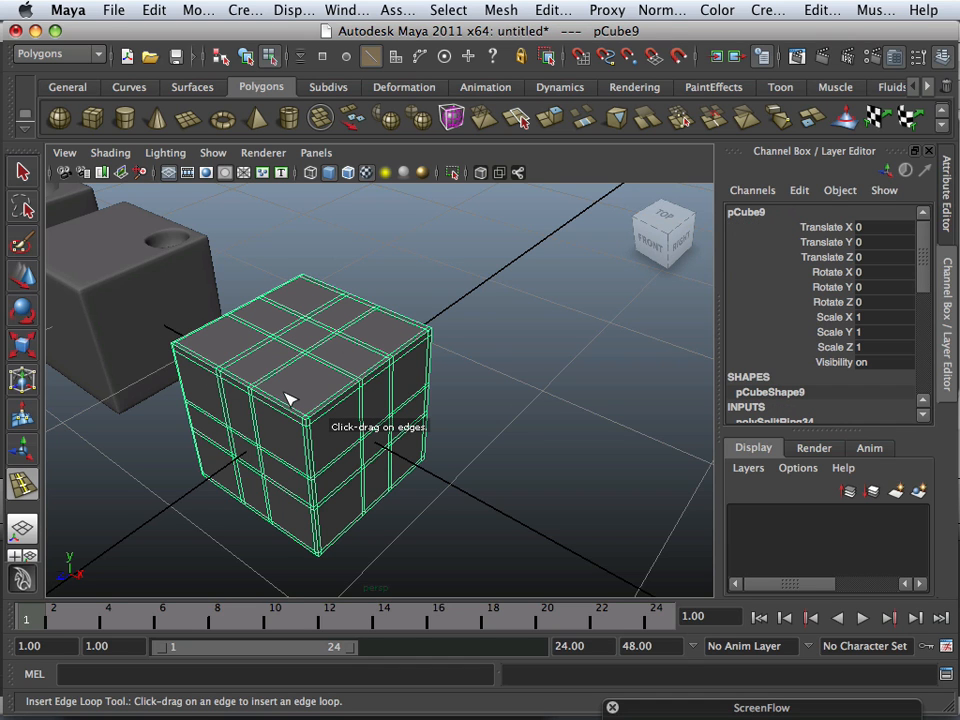
Switch to the maximized front view and frame the subdivided cube
scroll(385, 447, up, 2)
key(space)
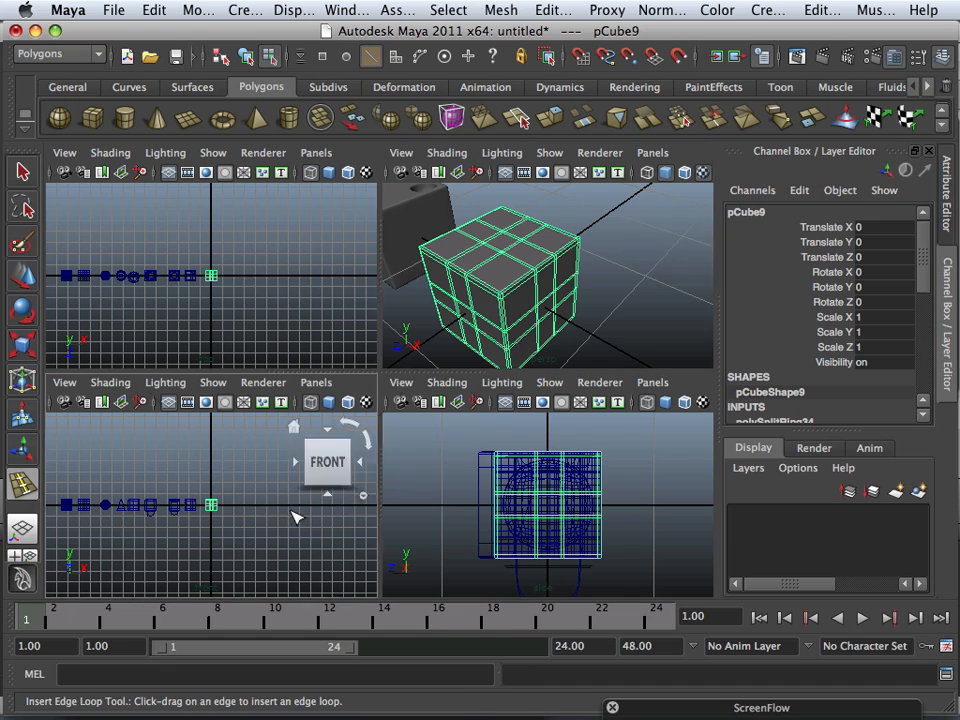
key(space)
scroll(320, 510, up, 4)
scroll(350, 492, up, 5)
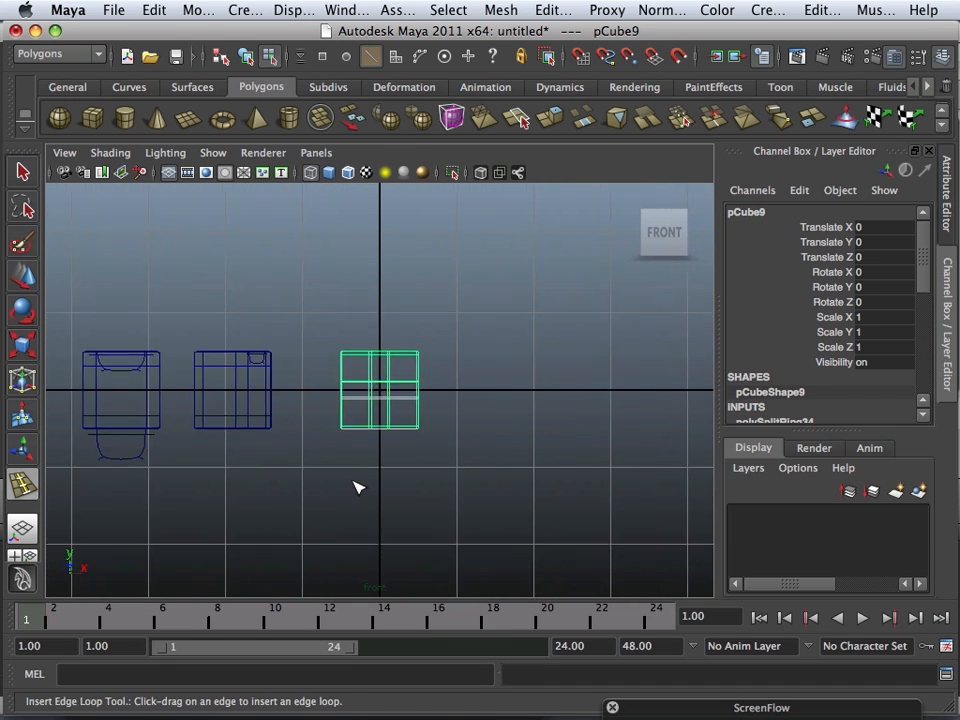
alt+middle_drag(362, 467, 291, 463)
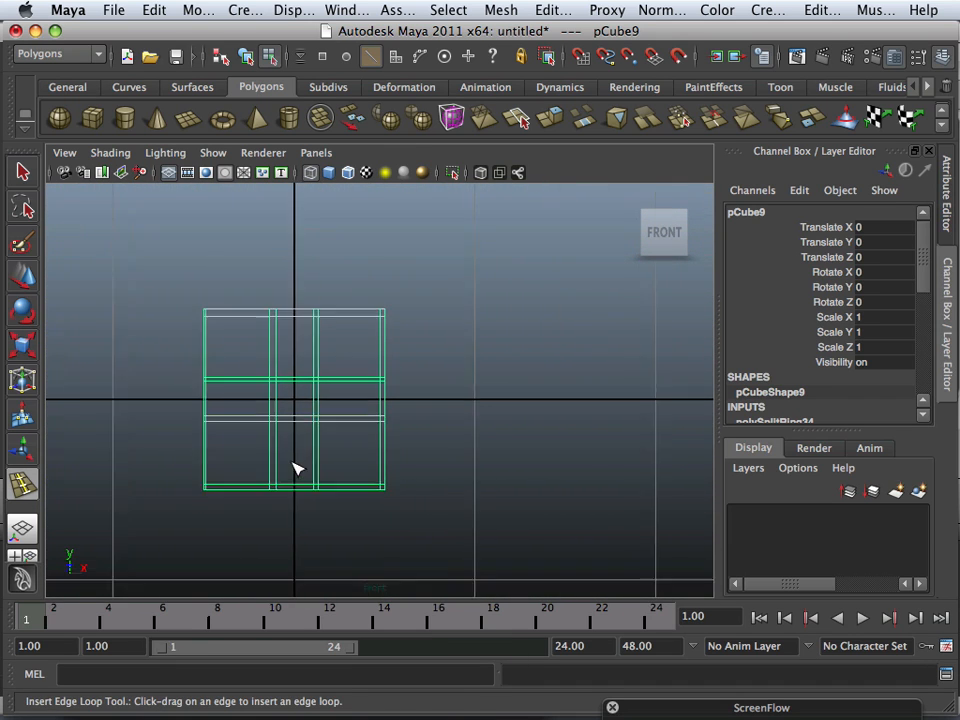
scroll(298, 465, up, 1)
Activate the EP Curve Tool and show its tool settings
click(124, 88)
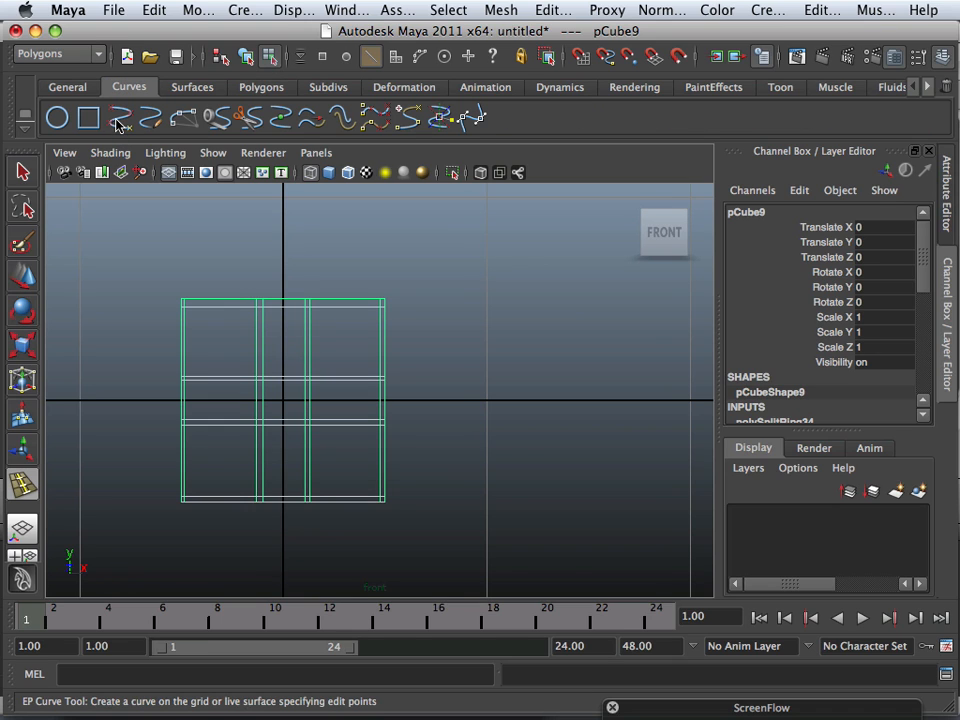
click(119, 119)
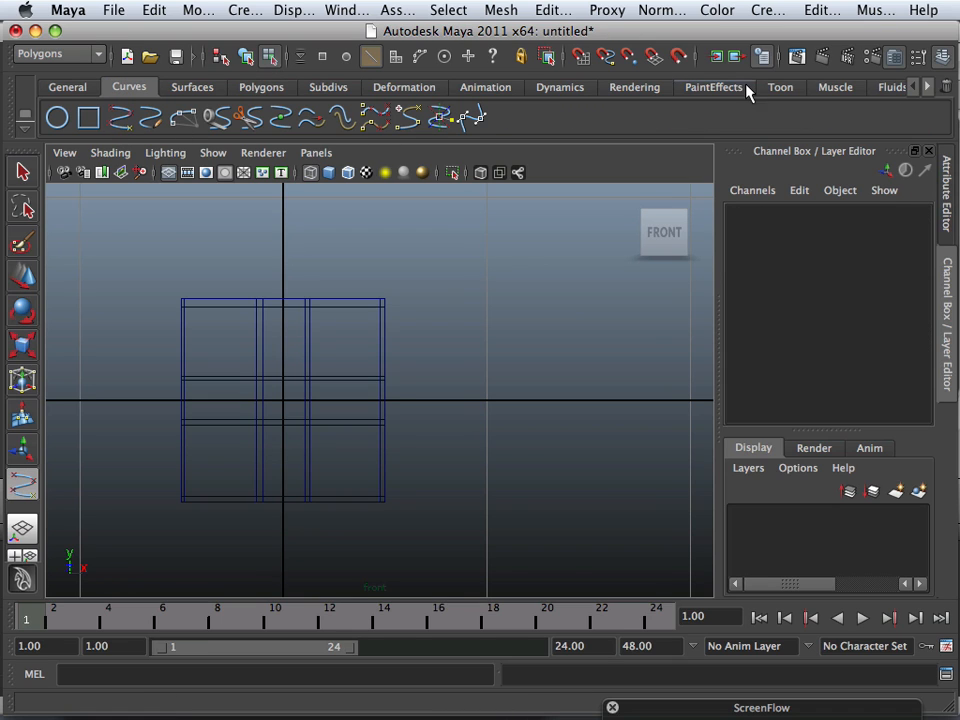
click(921, 59)
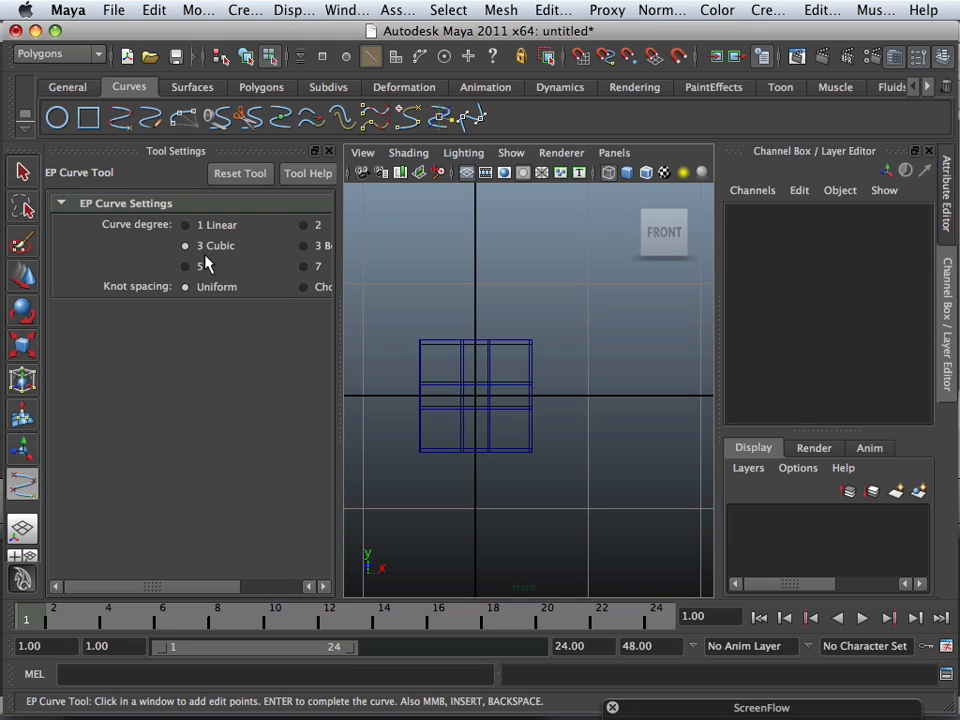
Draw a seven-point EP curve with curve degree 1 Linear above and beside the cube
click(410, 240)
click(593, 236)
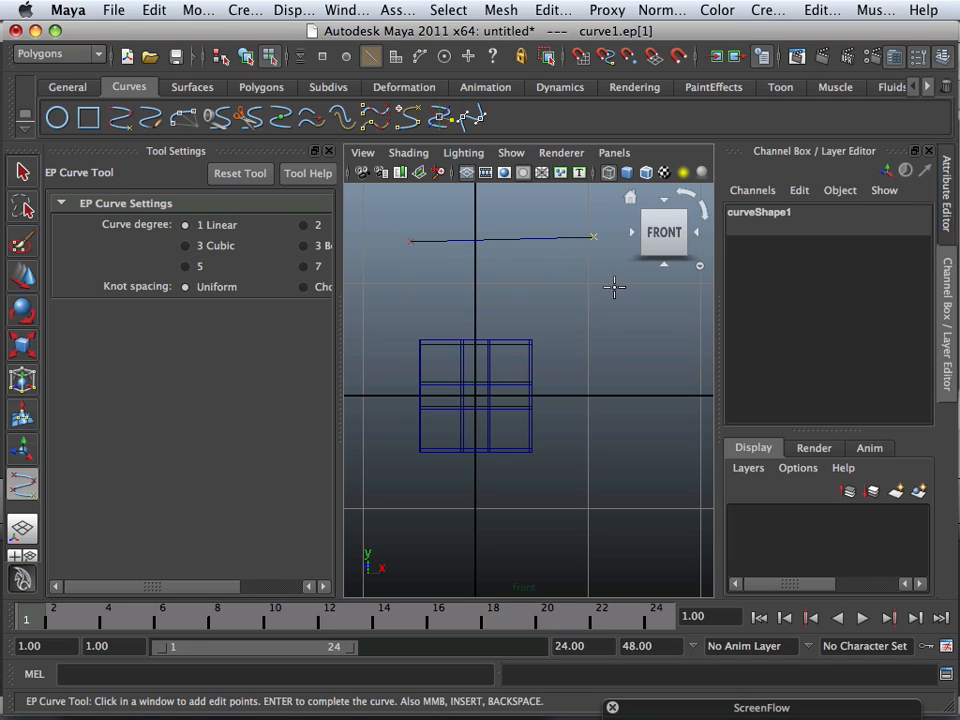
click(619, 326)
click(620, 362)
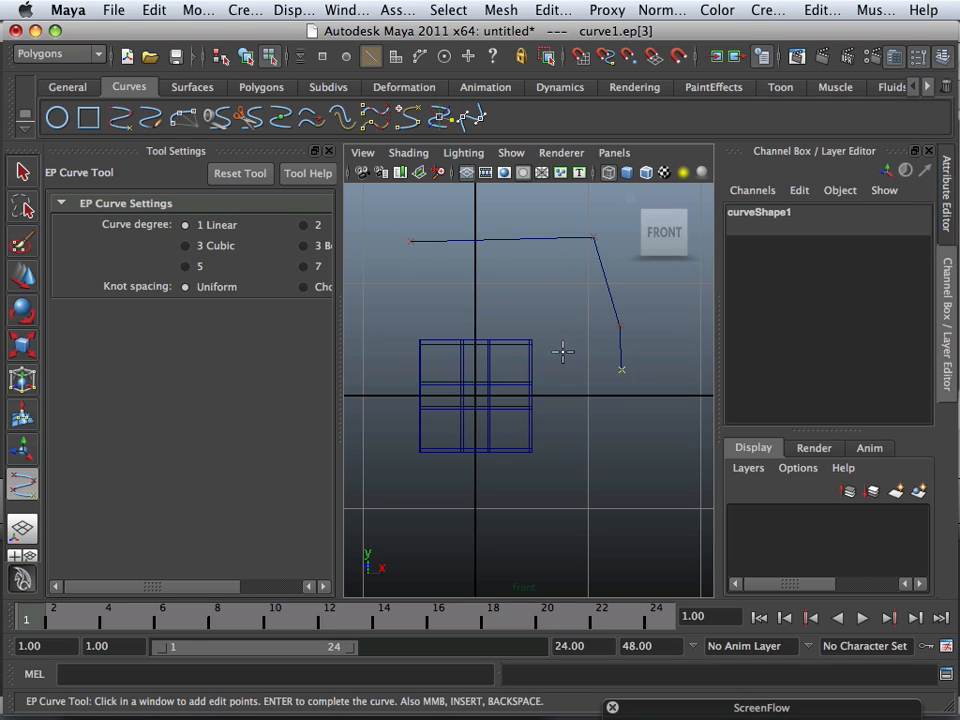
click(547, 313)
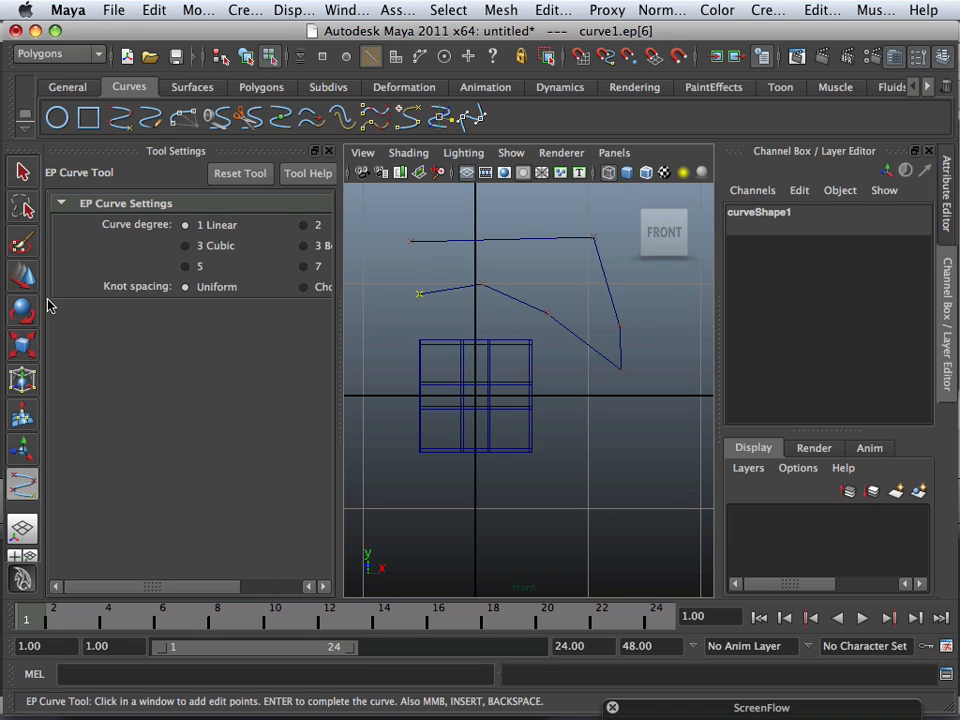
Finish the linear curve, select it as an object and delete it
click(22, 275)
click(422, 302)
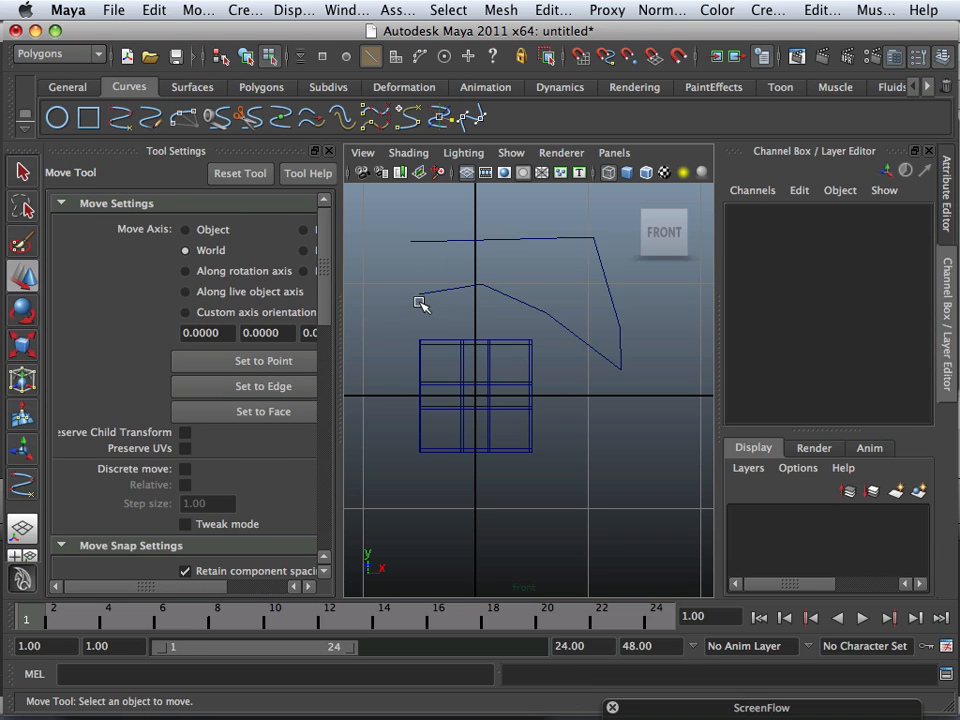
key(Delete)
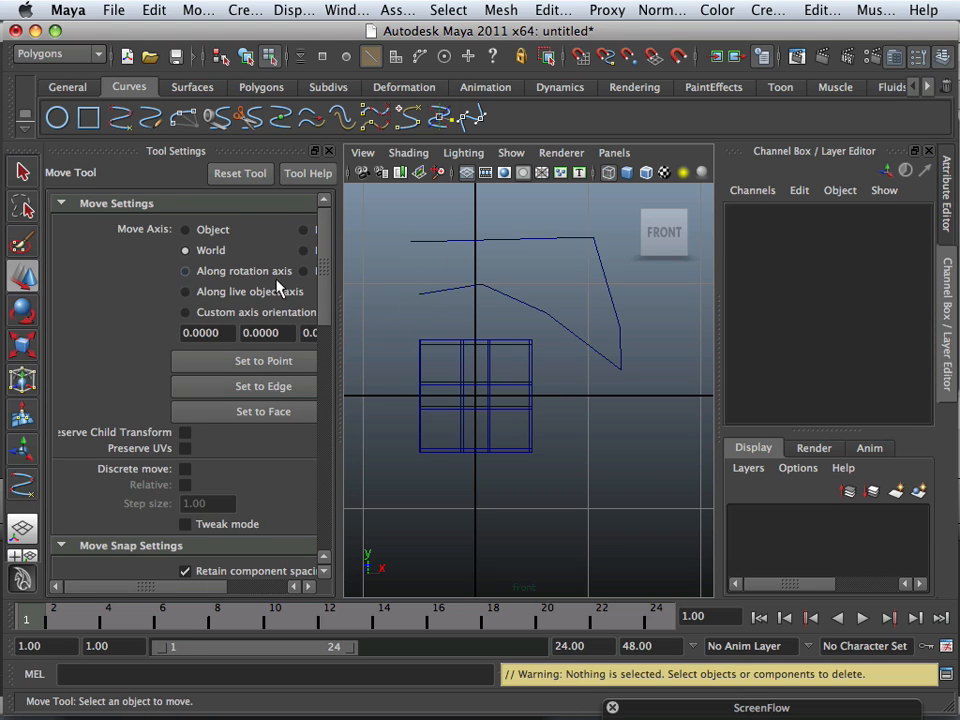
click(476, 239)
key(Delete)
click(466, 240)
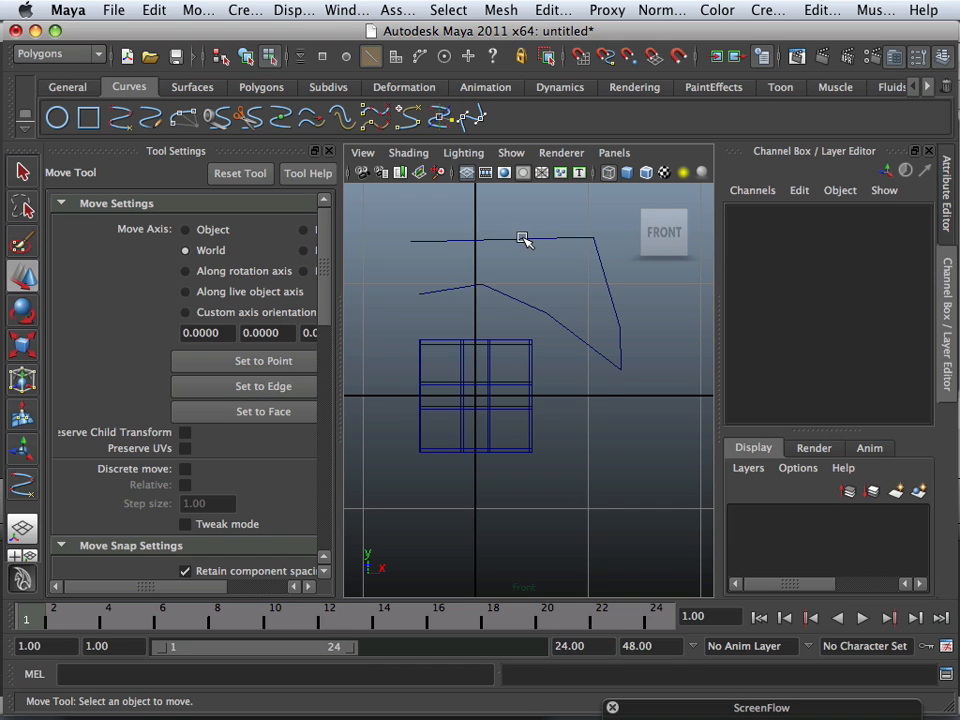
right_drag(521, 239, 608, 213)
click(477, 282)
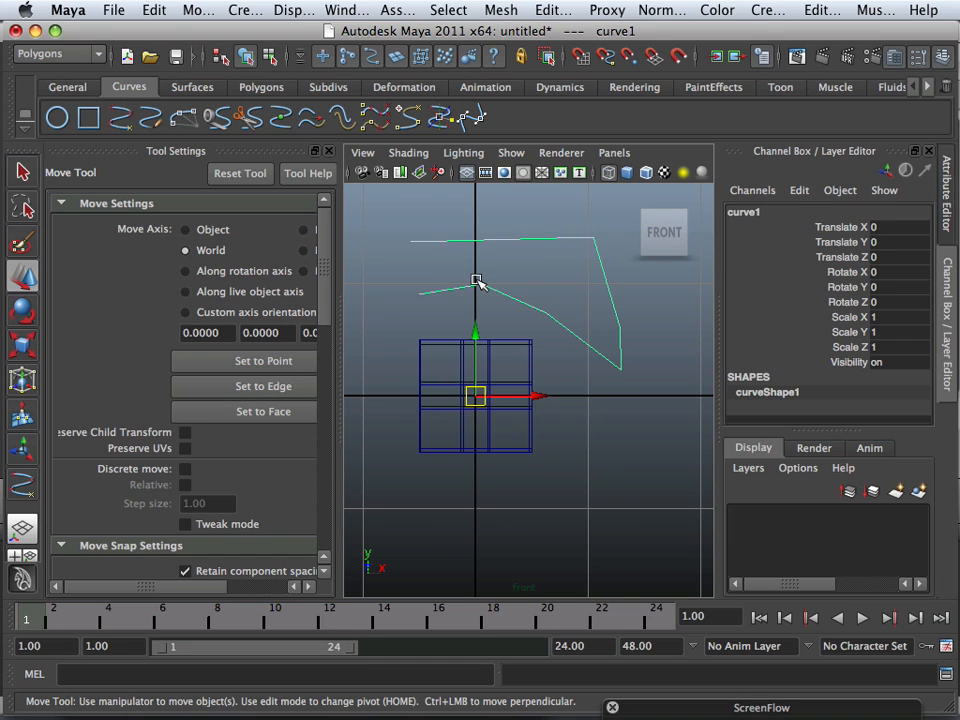
key(Delete)
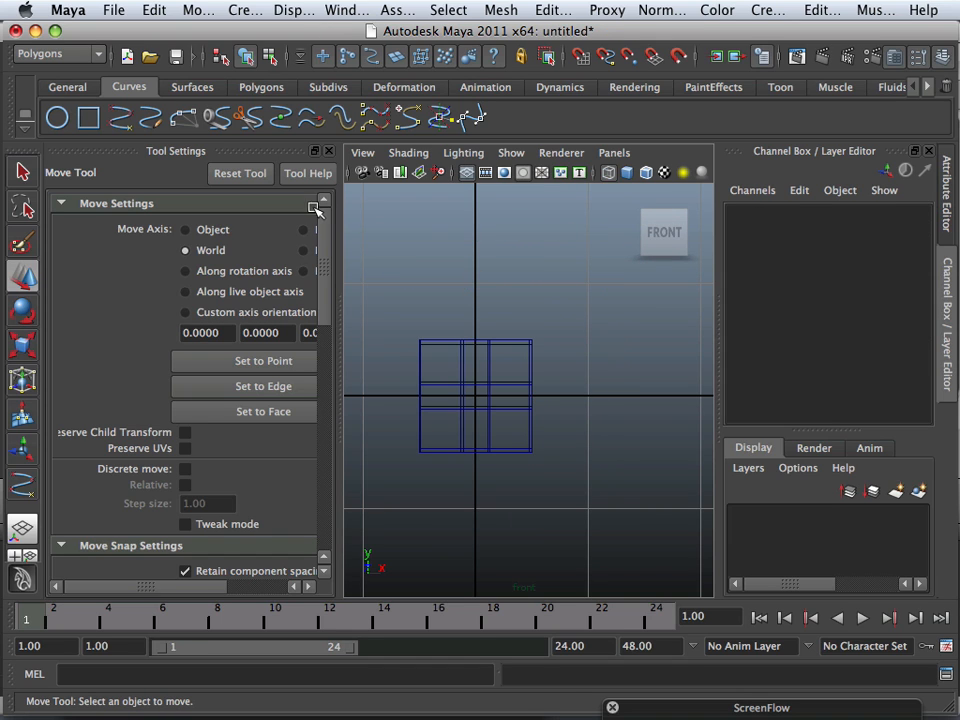
Draw a four-point EP curve with degree 3 Cubic, arcing from above the cube around its side to below it
click(134, 127)
click(441, 259)
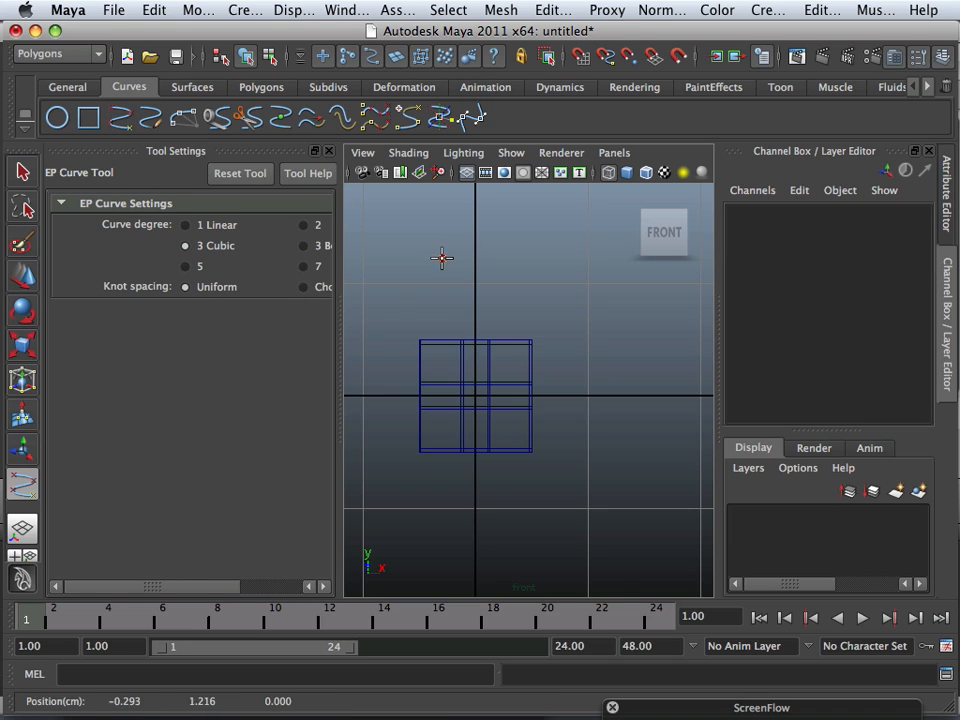
click(581, 259)
drag(681, 344, 575, 467)
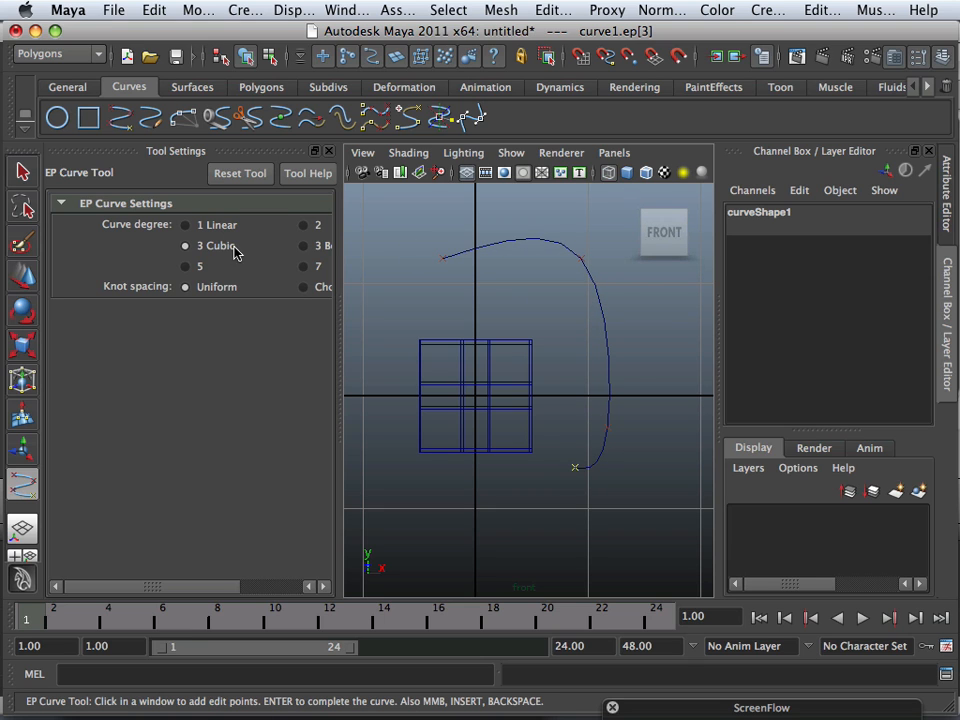
click(24, 280)
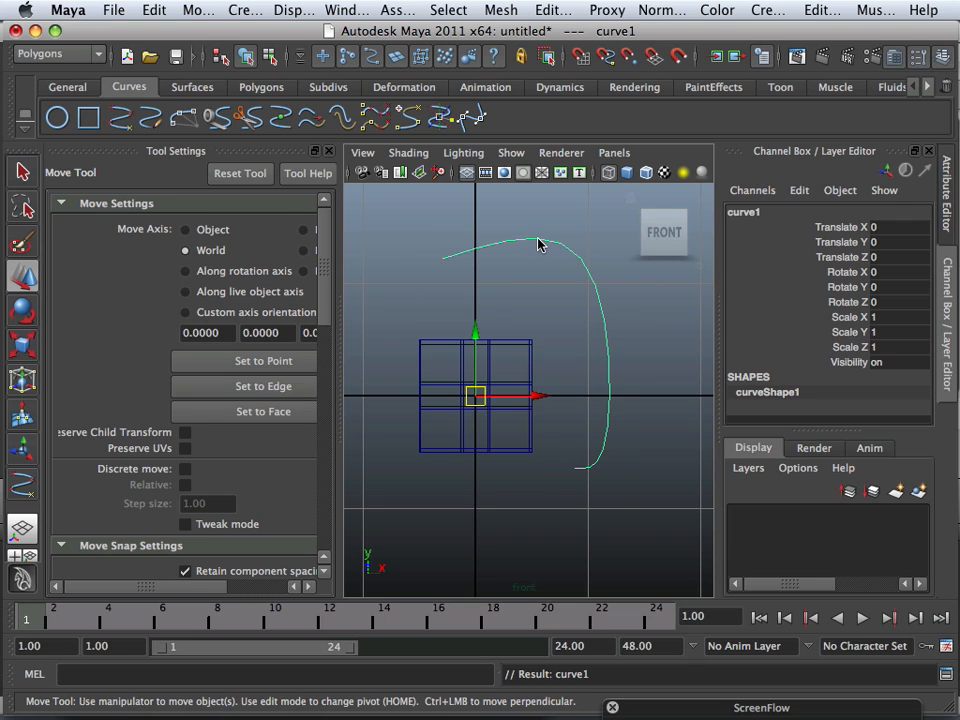
Show the cubic curve's control vertices and move the upper outer vertex down toward the cube's level
right_drag(538, 244, 480, 241)
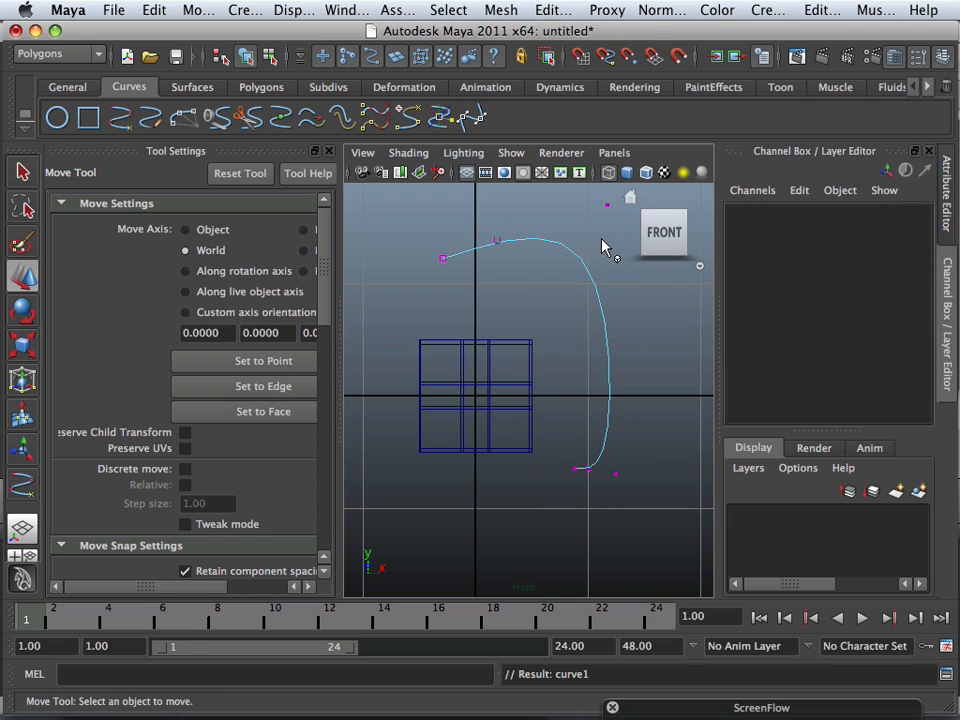
scroll(602, 239, down, 2)
alt+middle_drag(584, 241, 538, 265)
click(551, 257)
drag(551, 257, 553, 309)
click(564, 457)
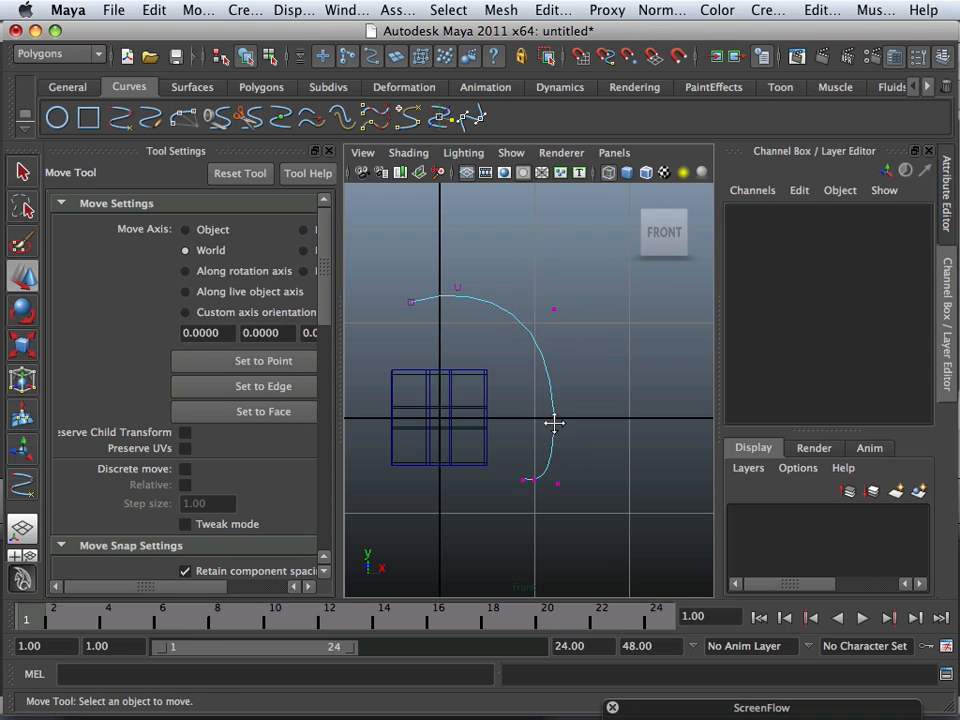
Delete the control vertex next to the curve's lower end
alt+middle_drag(553, 424, 553, 340)
alt+right_drag(582, 425, 655, 436)
click(541, 396)
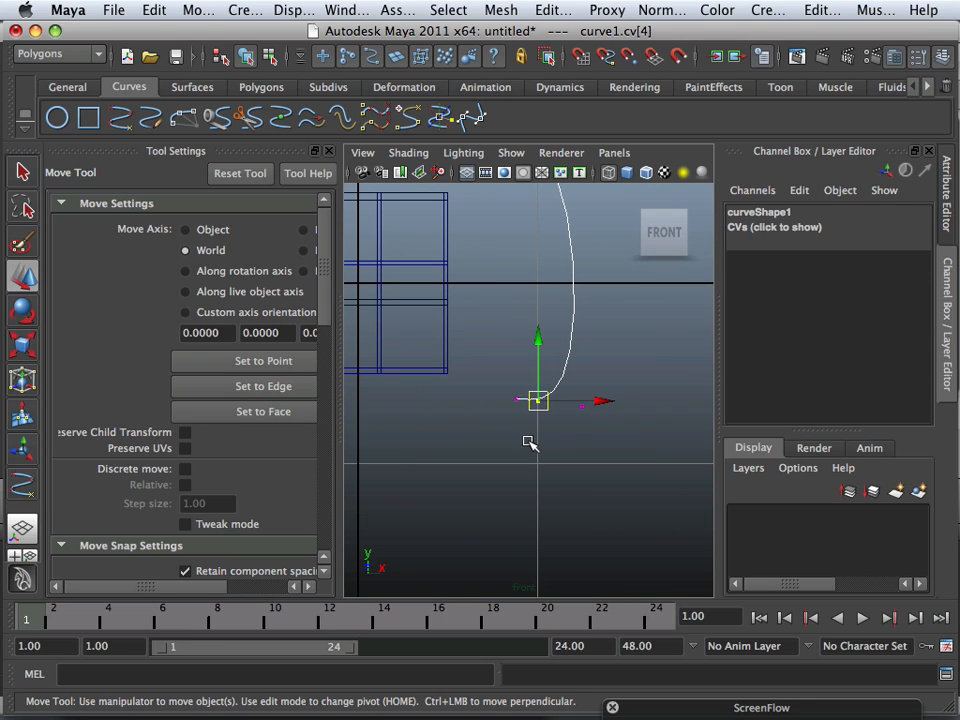
click(541, 440)
Move the lower outer control vertex up and away from the cube, and select the curve's lower end vertex
click(582, 406)
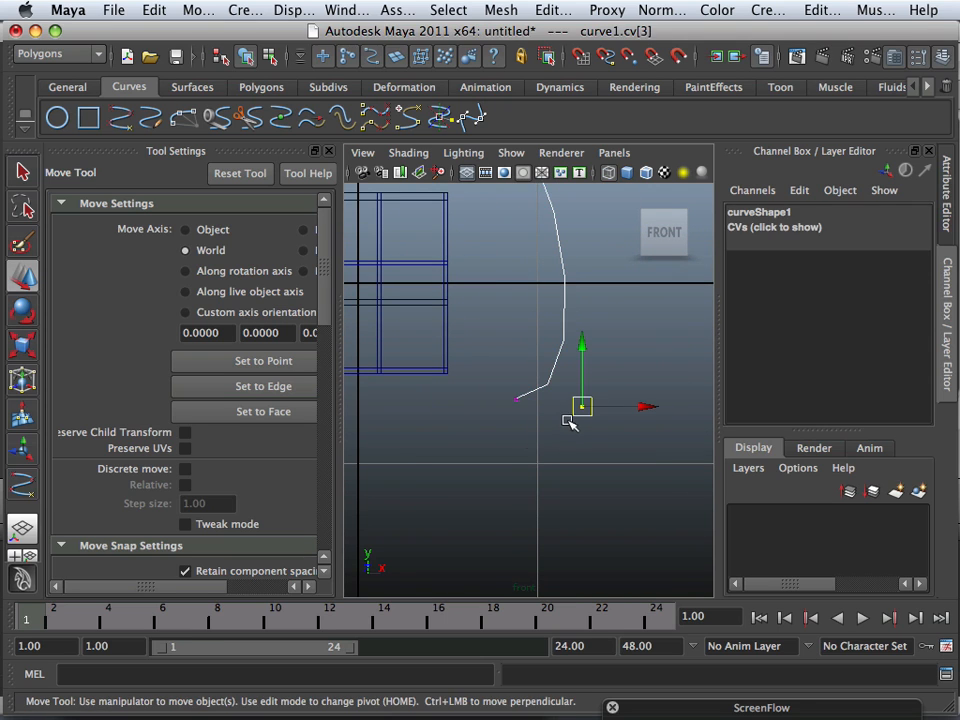
drag(582, 404, 628, 357)
click(515, 398)
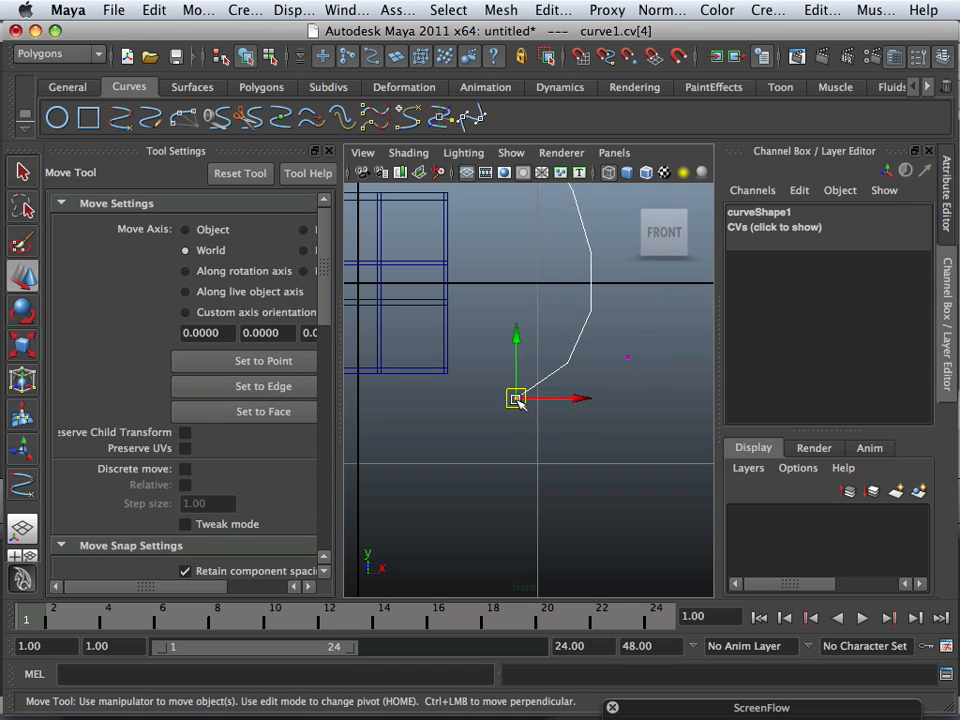
Move the curve's lower end vertex to the middle of the cube's side and raise the lower outer control vertex
drag(516, 397, 445, 283)
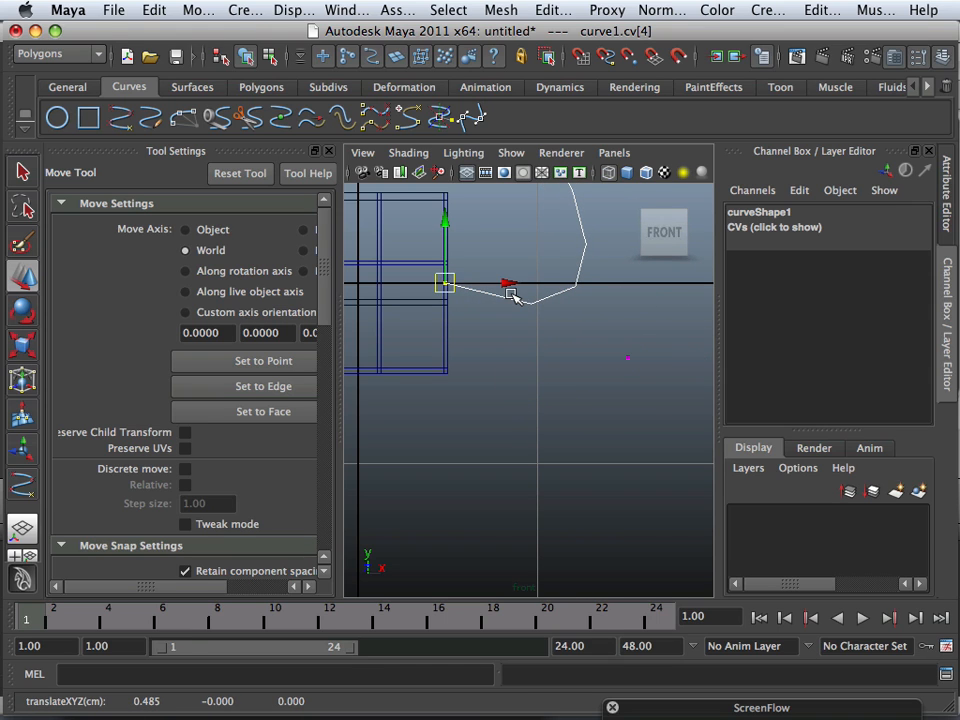
alt+middle_drag(510, 313, 490, 455)
drag(643, 457, 610, 378)
Move the curve's upper end vertex onto the middle of the cube's top
alt+middle_drag(523, 317, 599, 437)
drag(650, 330, 611, 281)
alt+middle_drag(418, 369, 484, 306)
drag(456, 312, 494, 448)
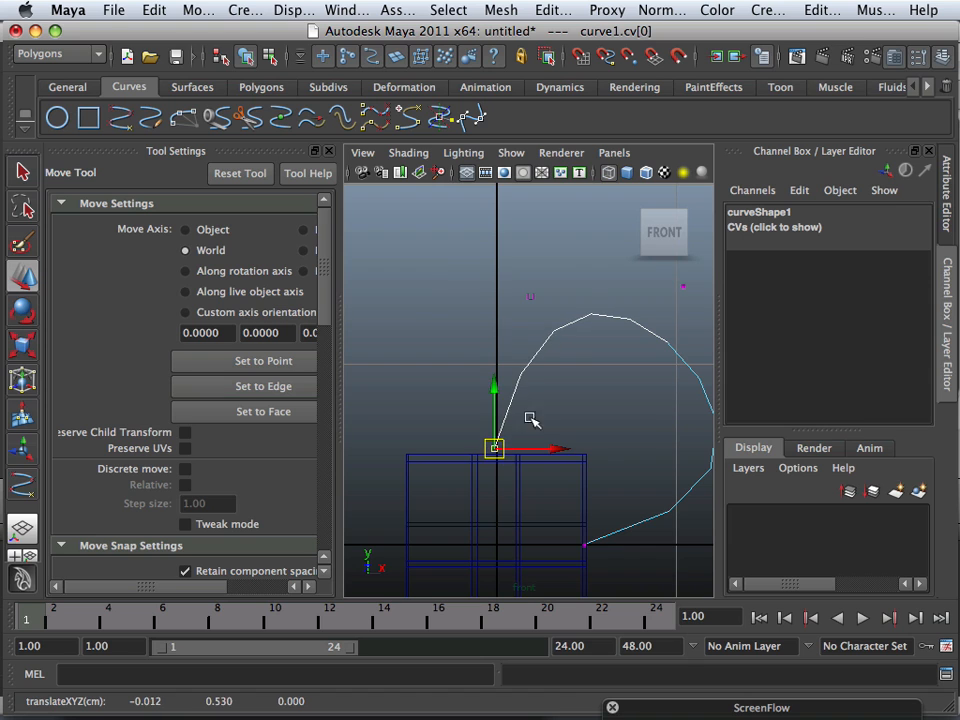
Move the two upper control vertices higher and farther apart to round the top of the curve's arc
drag(557, 284, 506, 336)
drag(533, 297, 510, 268)
alt+middle_drag(577, 344, 468, 372)
click(576, 314)
drag(576, 314, 606, 292)
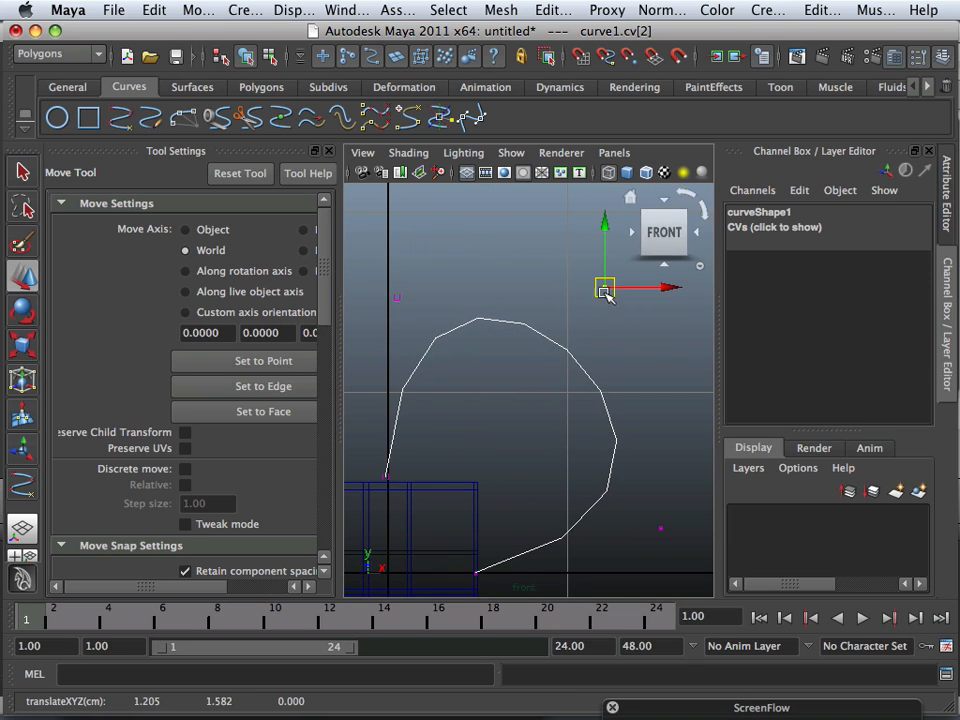
Lower the lower outer control vertex to the level of the curve's lower end, and select the upper end vertex
alt+middle_drag(587, 493, 506, 420)
drag(548, 503, 586, 507)
click(597, 468)
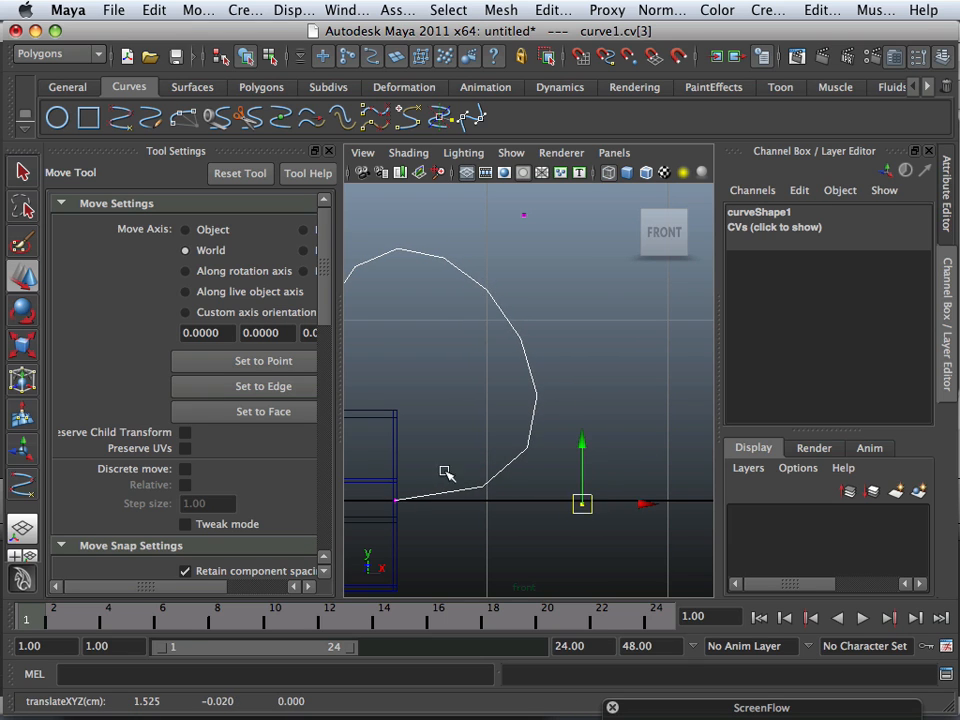
alt+middle_drag(381, 485, 455, 480)
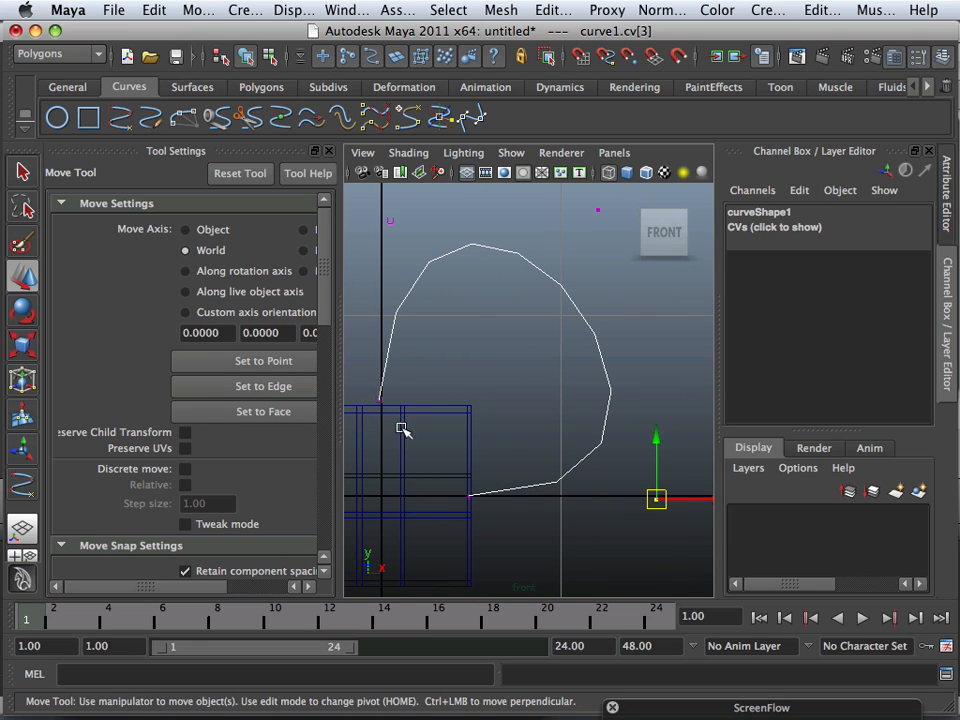
alt+middle_drag(401, 428, 408, 410)
drag(417, 384, 434, 378)
Switch to the perspective view and select the whole cube in object mode
key(space)
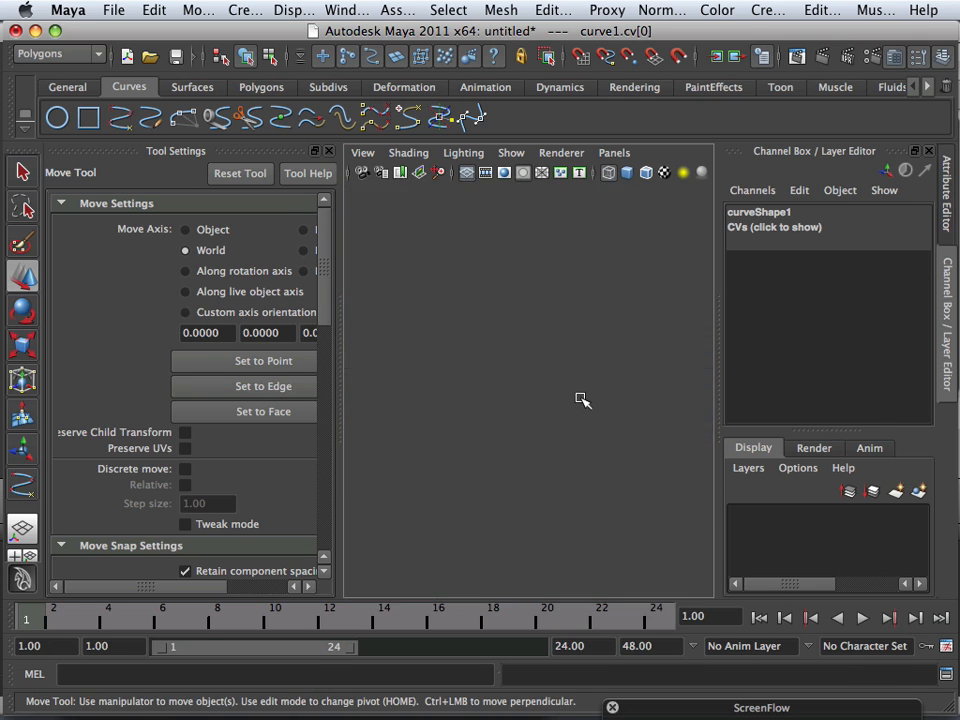
key(space)
key(space)
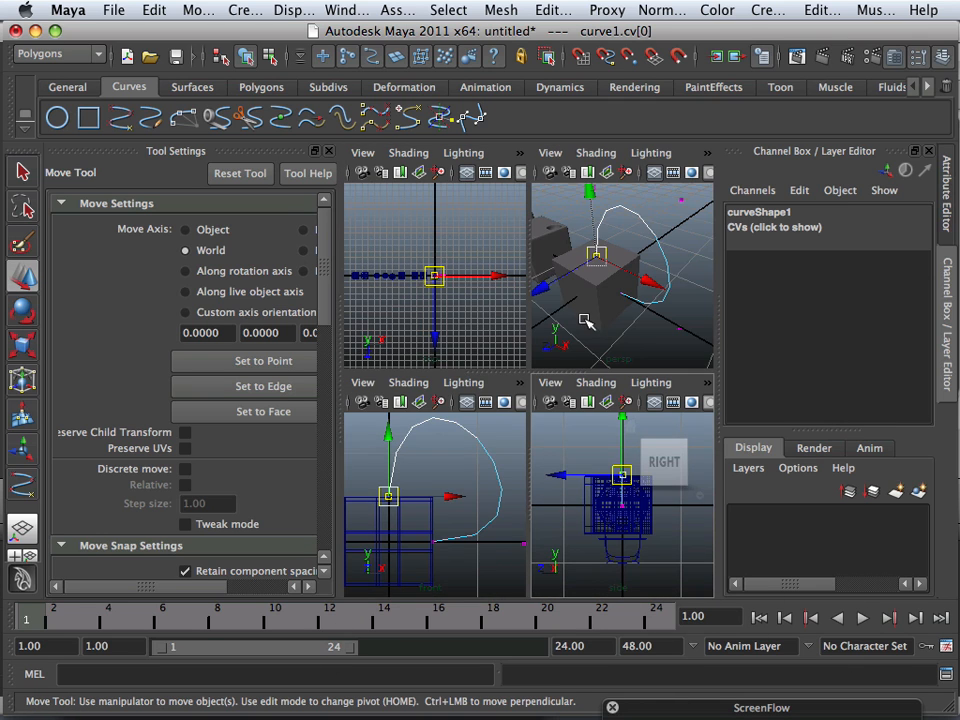
key(space)
alt+drag(568, 336, 510, 436)
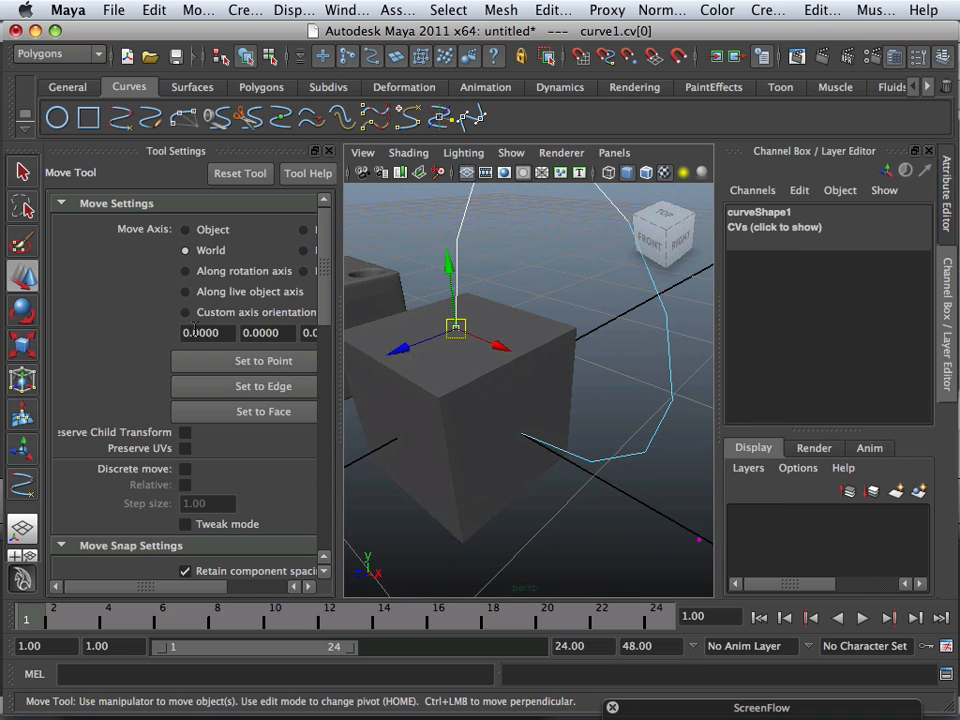
right_drag(481, 346, 548, 362)
alt+drag(501, 386, 393, 393)
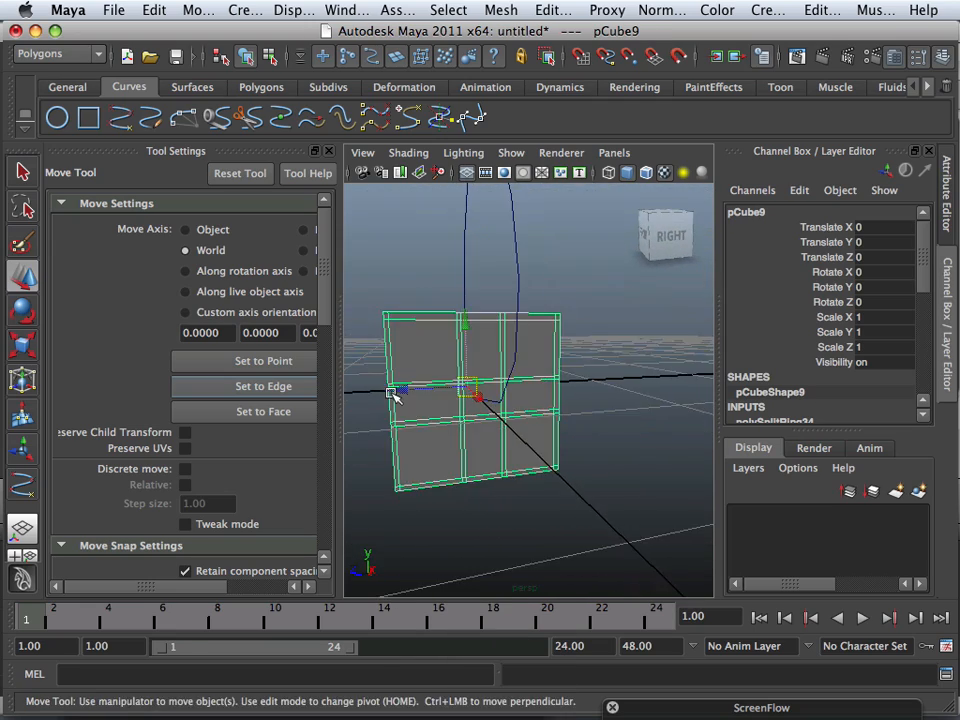
Switch the cube to face selection and select the side's center face where the curve's lower end touches
alt+right_drag(393, 393, 486, 484)
alt+middle_drag(486, 482, 532, 452)
alt+right_drag(534, 453, 447, 443)
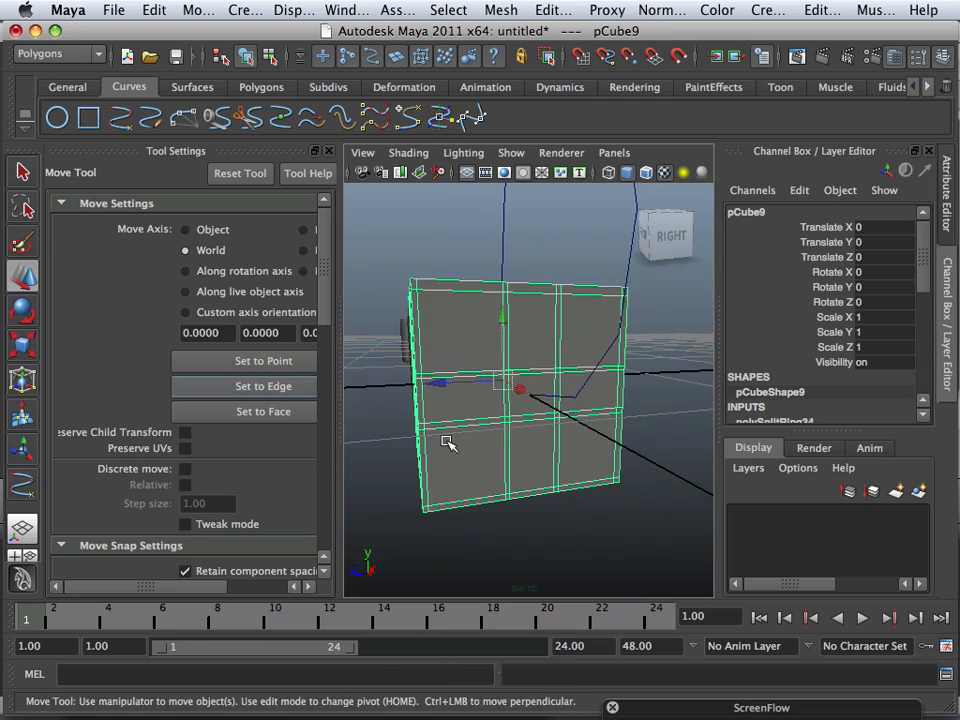
alt+drag(447, 443, 592, 446)
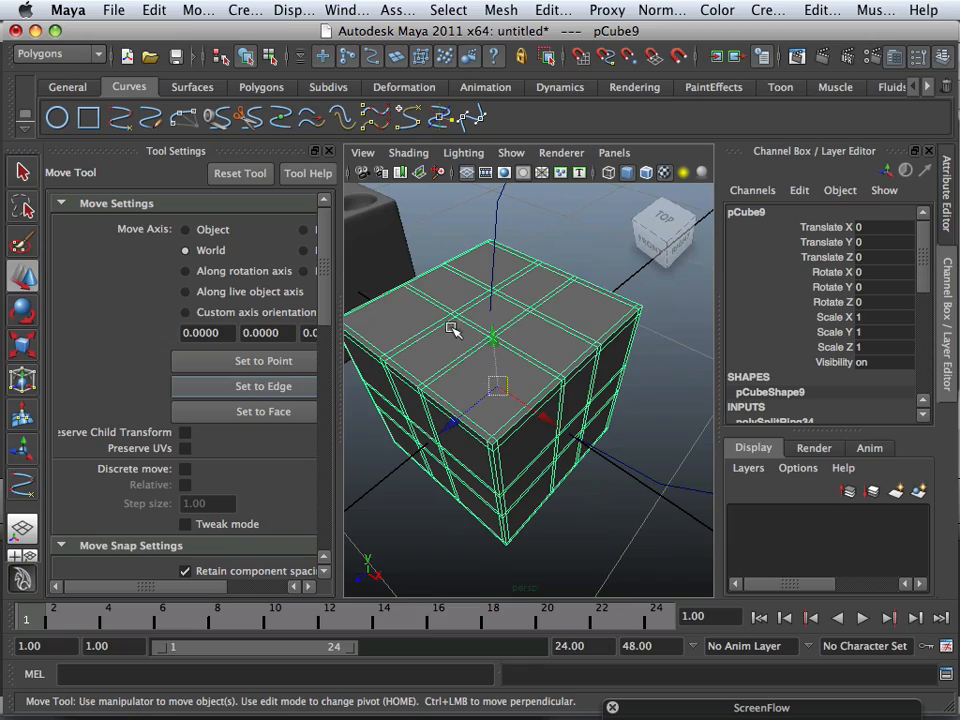
alt+drag(452, 420, 572, 424)
alt+right_drag(572, 424, 482, 421)
alt+drag(482, 421, 404, 420)
alt+right_drag(404, 420, 581, 468)
alt+drag(494, 441, 453, 424)
alt+right_drag(511, 468, 585, 490)
right_click(534, 467)
right_drag(542, 456, 540, 391)
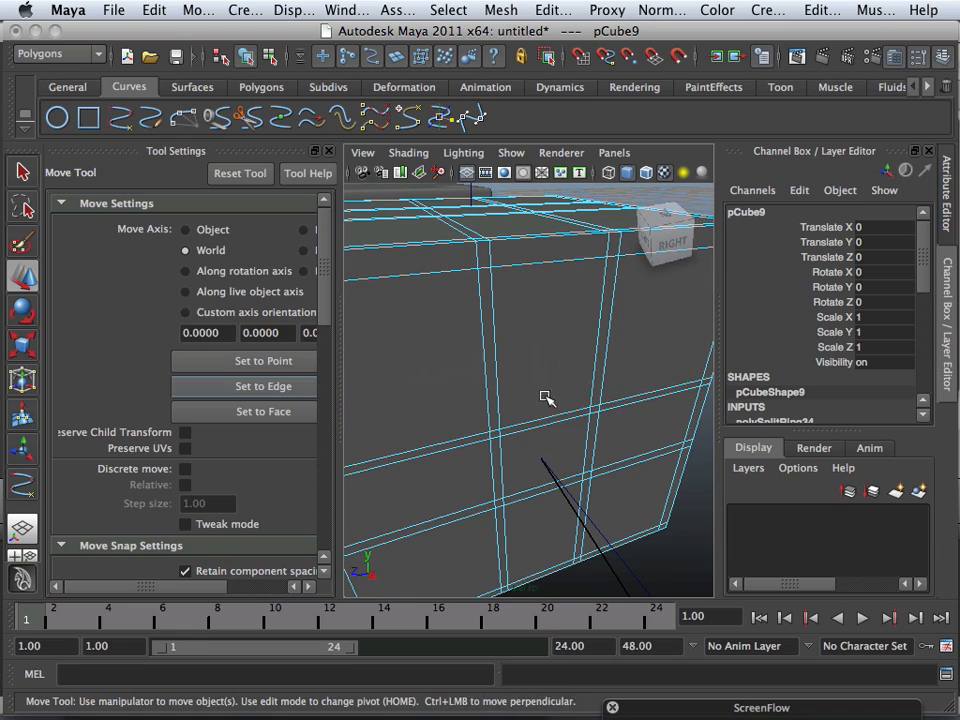
click(542, 456)
Add the curve to the selection together with the cube's center side face
alt+right_drag(572, 504, 484, 484)
alt+drag(484, 485, 587, 438)
click(673, 418)
alt+middle_drag(553, 432, 510, 476)
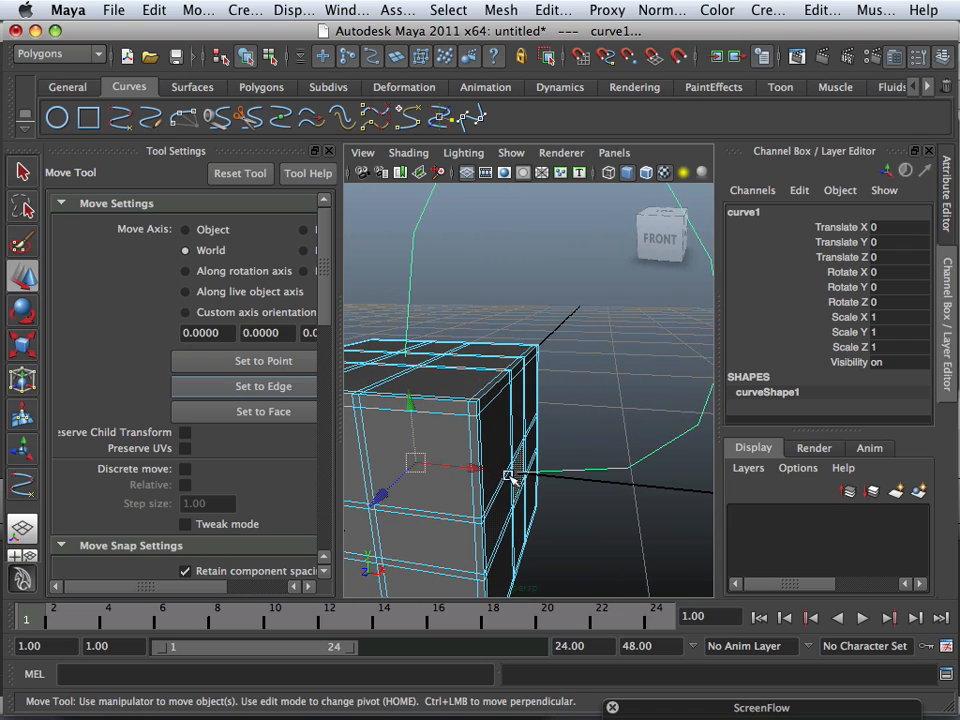
alt+drag(518, 478, 480, 488)
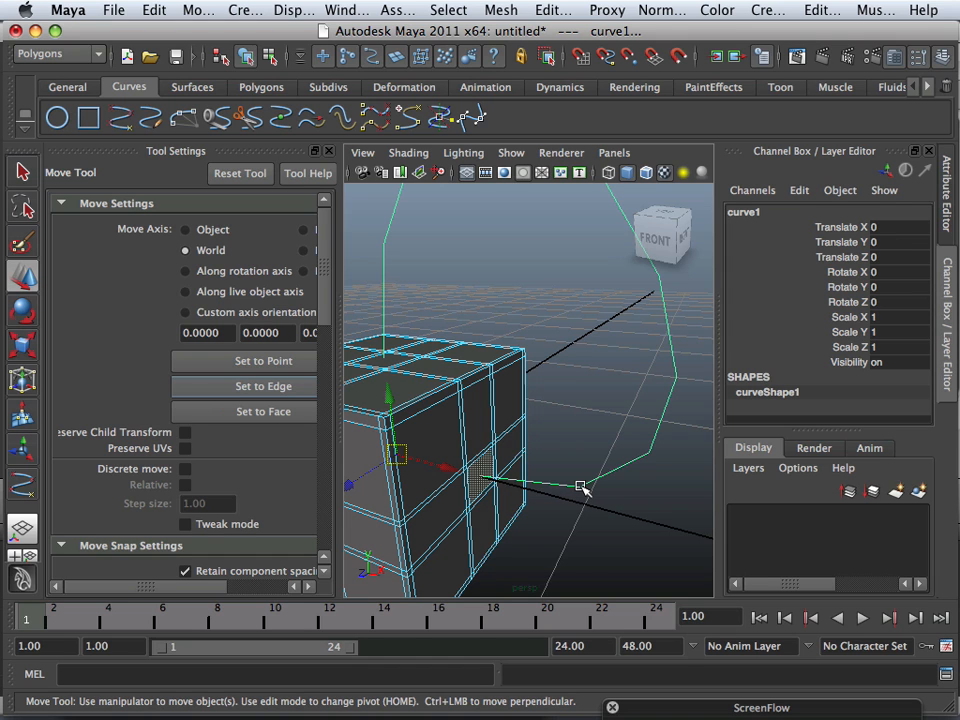
alt+drag(482, 437, 553, 479)
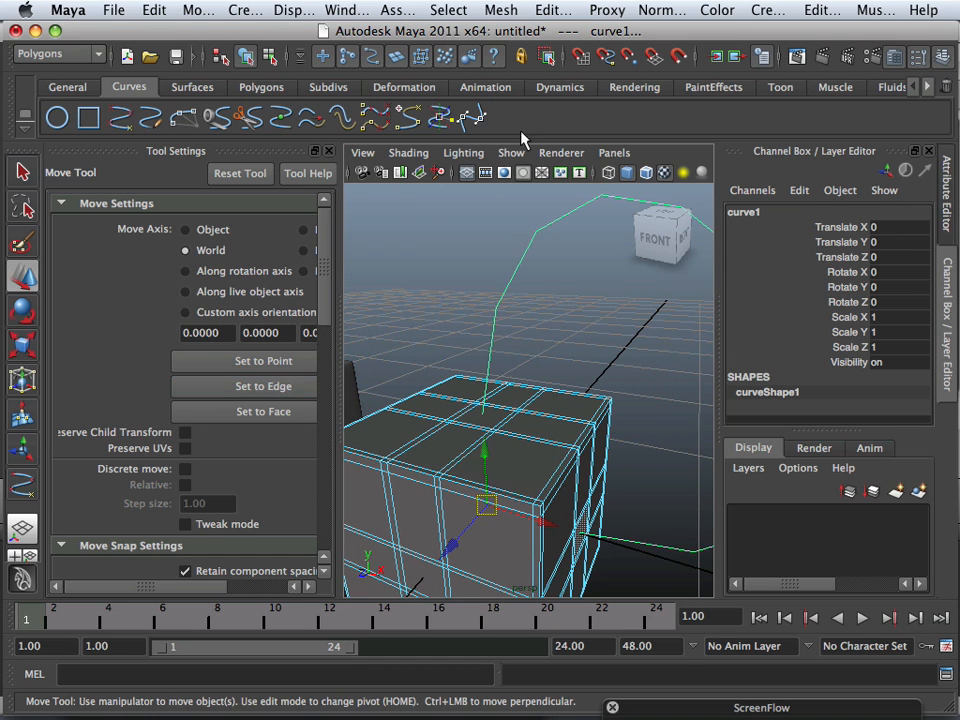
Extrude the selected face along the curve with 6 divisions and the selected curve used for extrusion
click(501, 10)
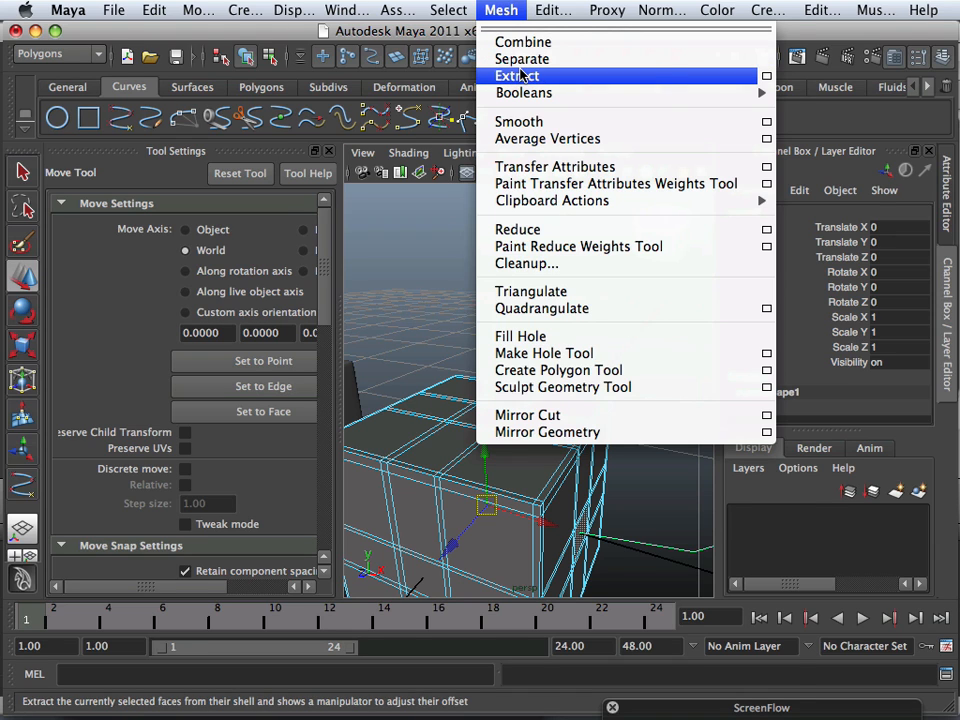
mouse_move(552, 10)
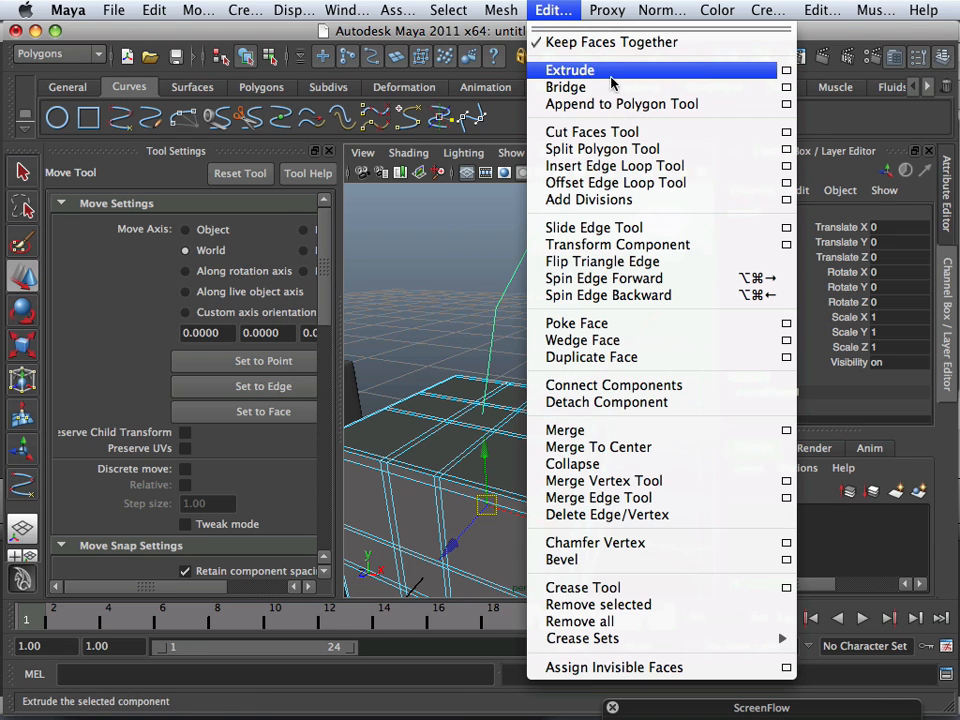
click(788, 72)
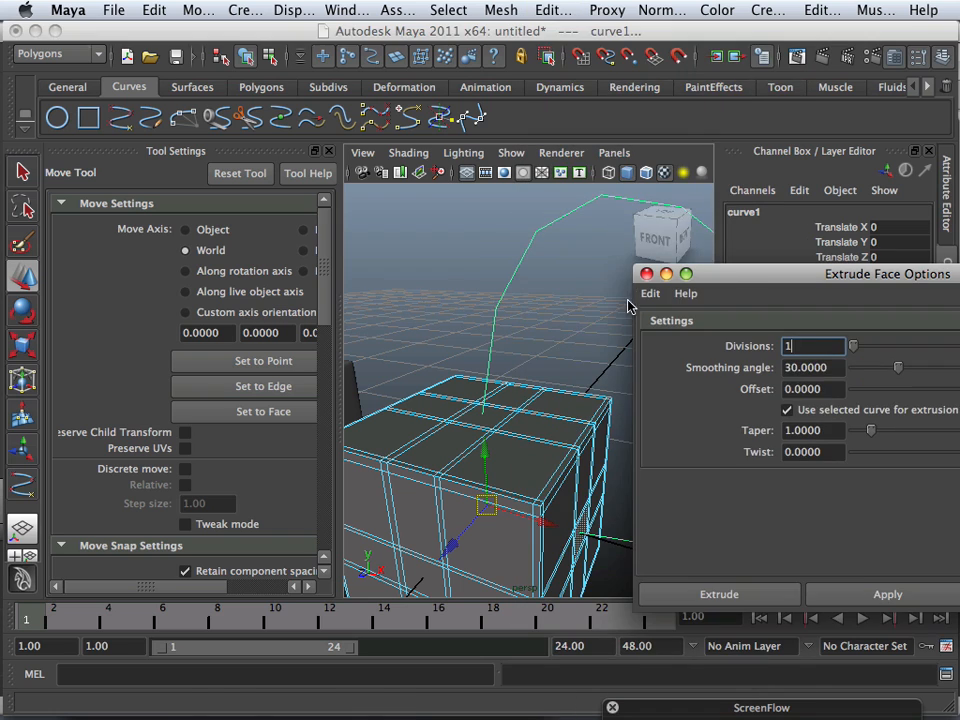
drag(739, 274, 622, 108)
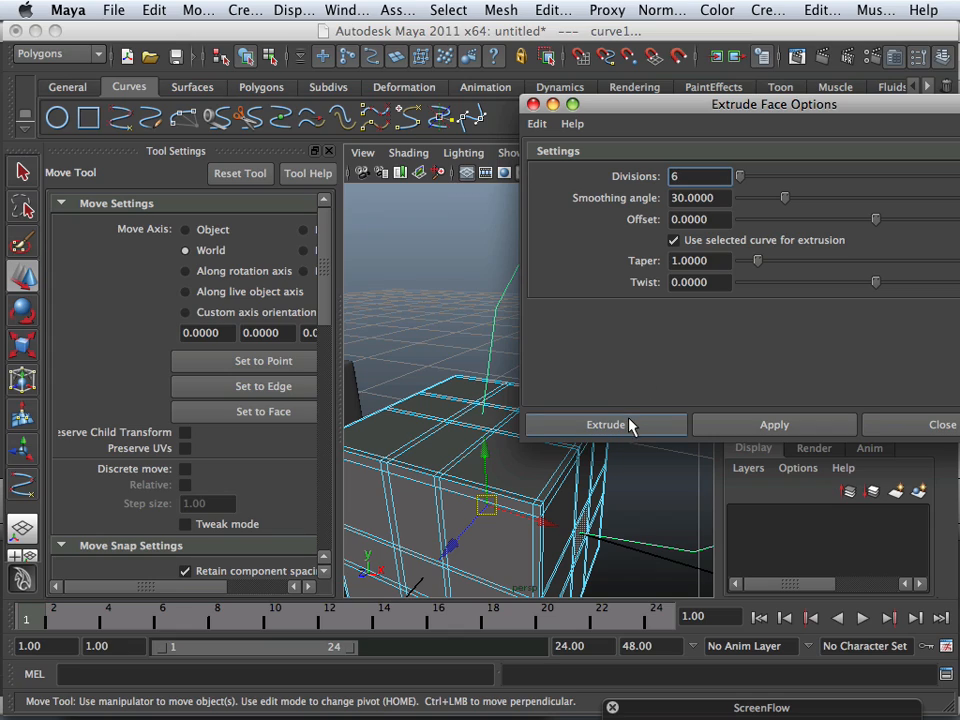
click(630, 425)
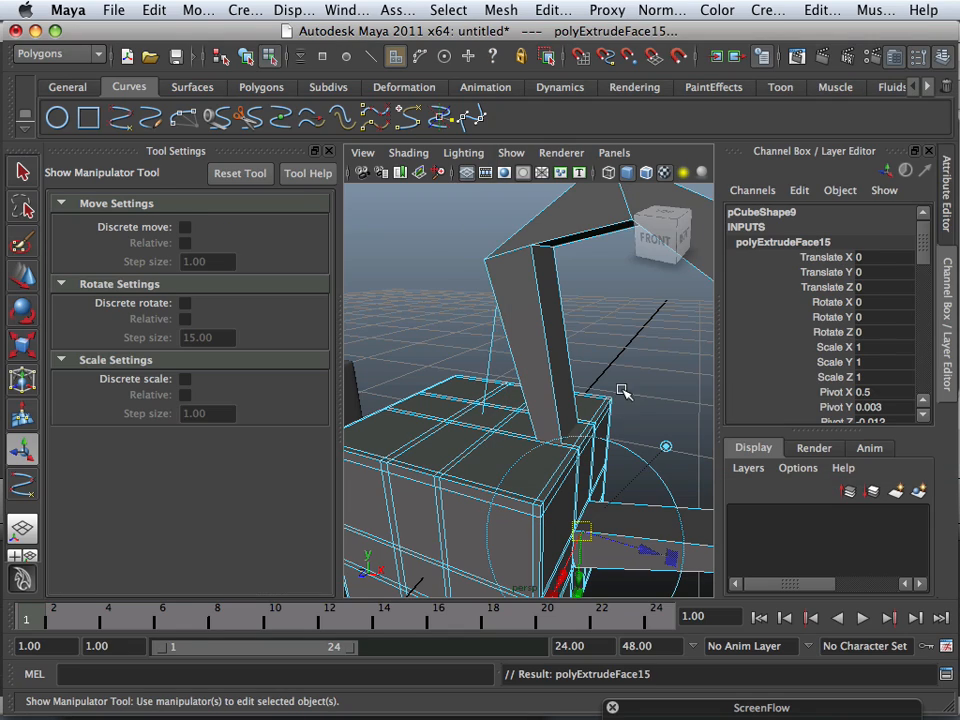
Inspect the extruded arm's bends and undo the extrusion
alt+drag(530, 388, 570, 379)
scroll(487, 367, down, 5)
scroll(572, 376, up, 6)
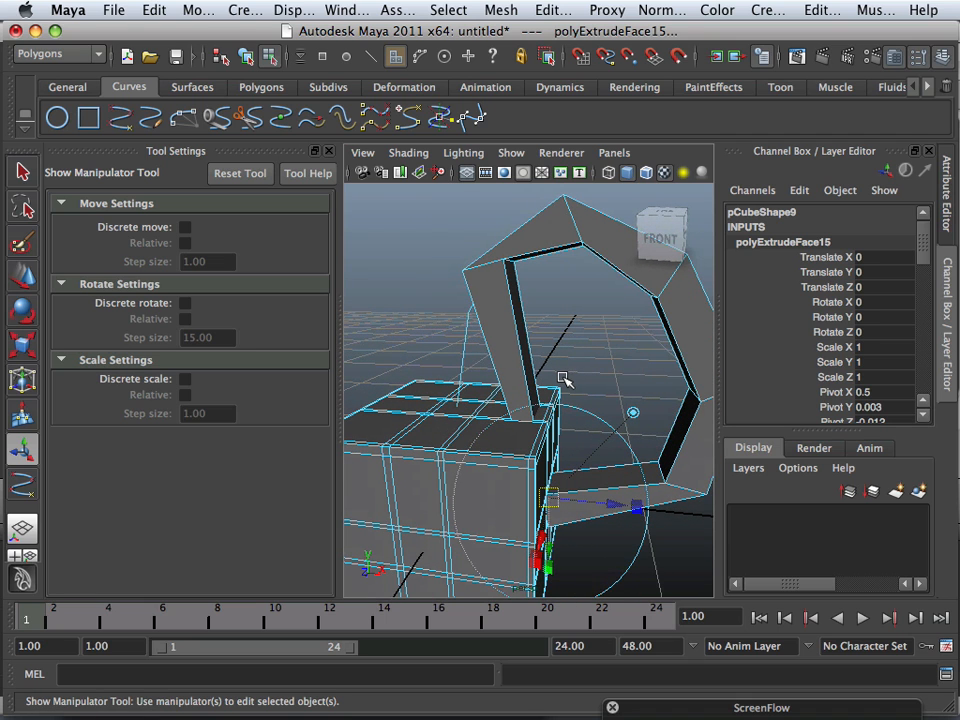
key(ctrl+z)
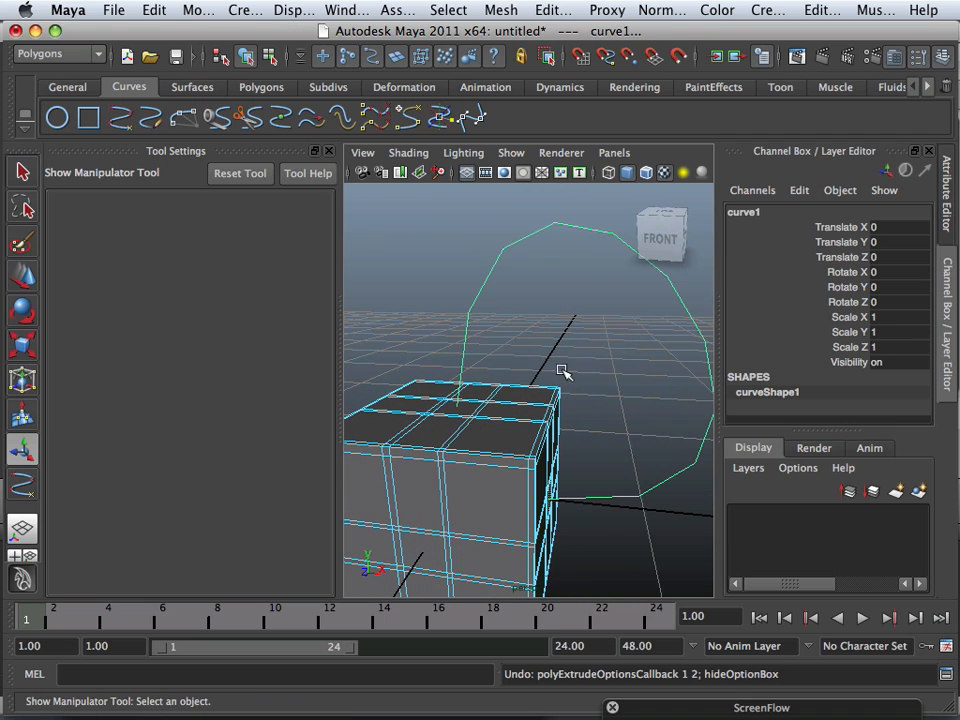
Extrude the selected face along the curve again with a higher number of divisions
click(552, 10)
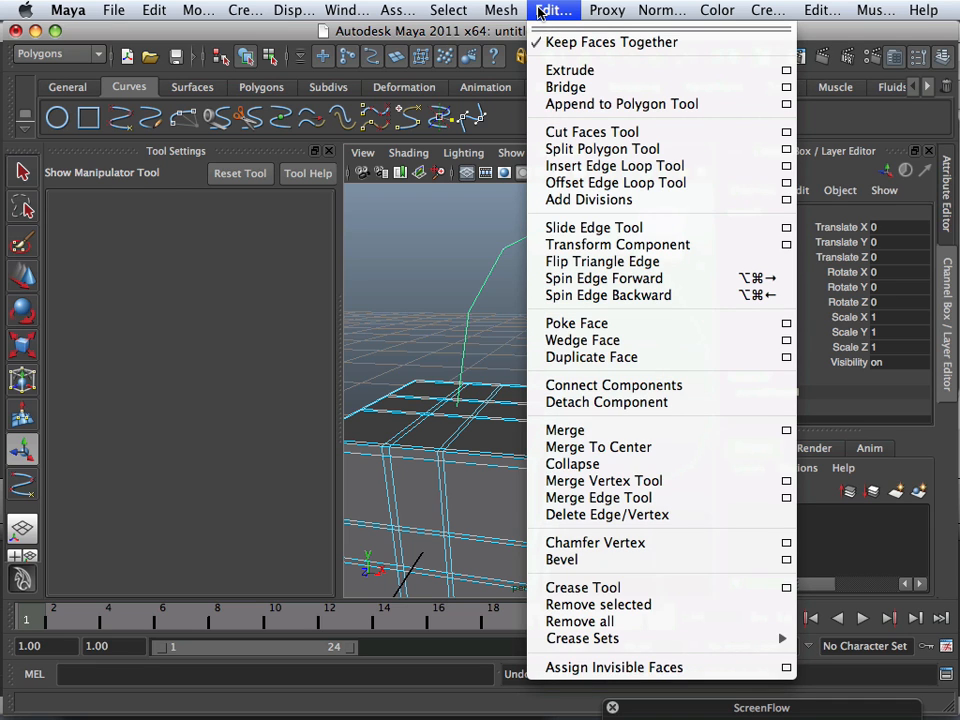
mouse_move(606, 10)
mouse_move(552, 10)
click(786, 69)
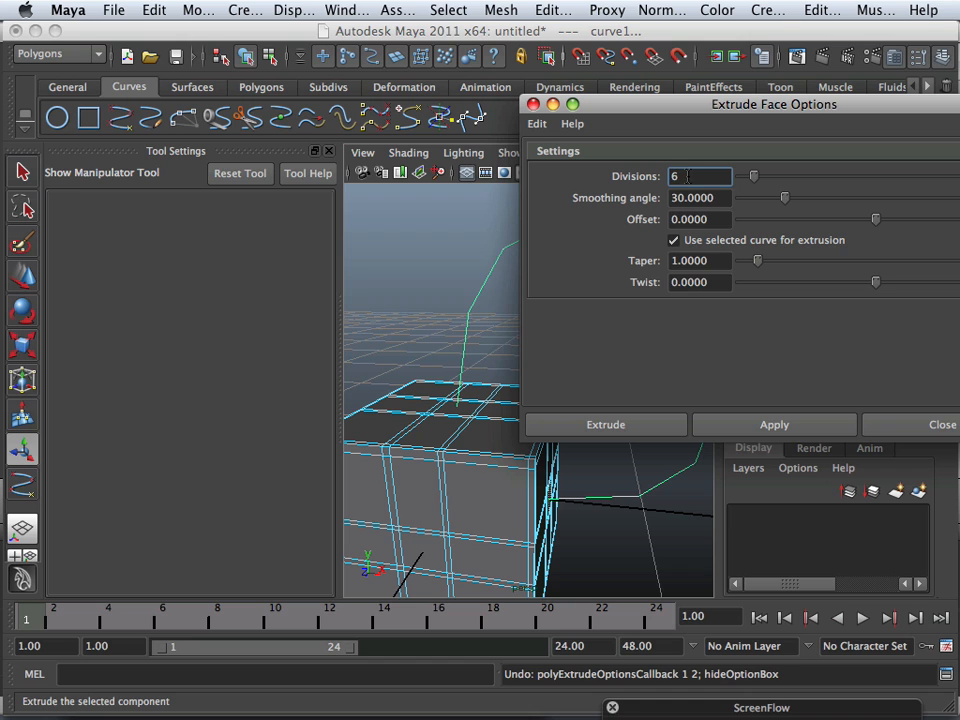
click(660, 427)
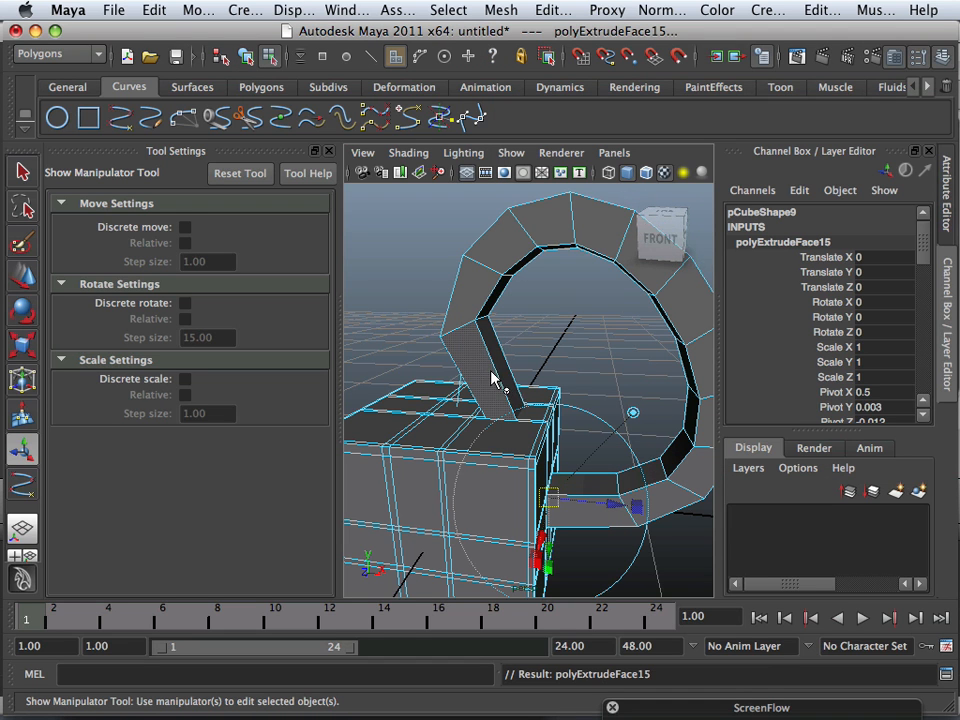
Examine where the end of the extruded arm meets the cube's top in the perspective and front views
alt+drag(493, 381, 522, 350)
alt+right_drag(522, 352, 576, 365)
mouse_move(576, 365)
alt+middle_down()
mouse_move(564, 369)
mouse_move(581, 384)
alt+middle_up()
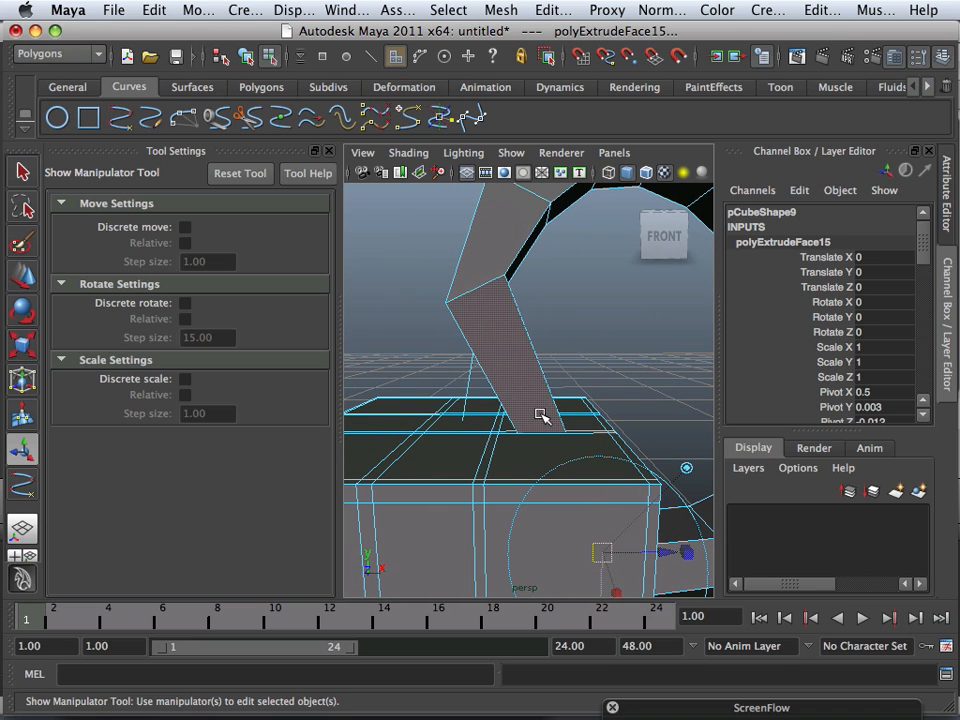
alt+drag(482, 399, 476, 373)
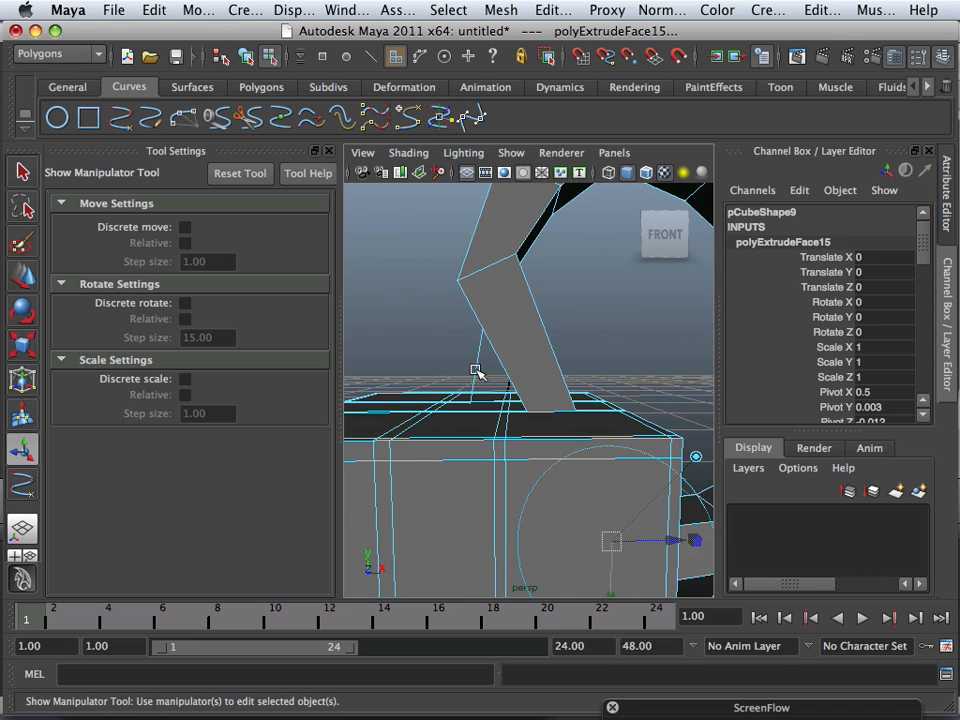
right_click(477, 373)
click(482, 326)
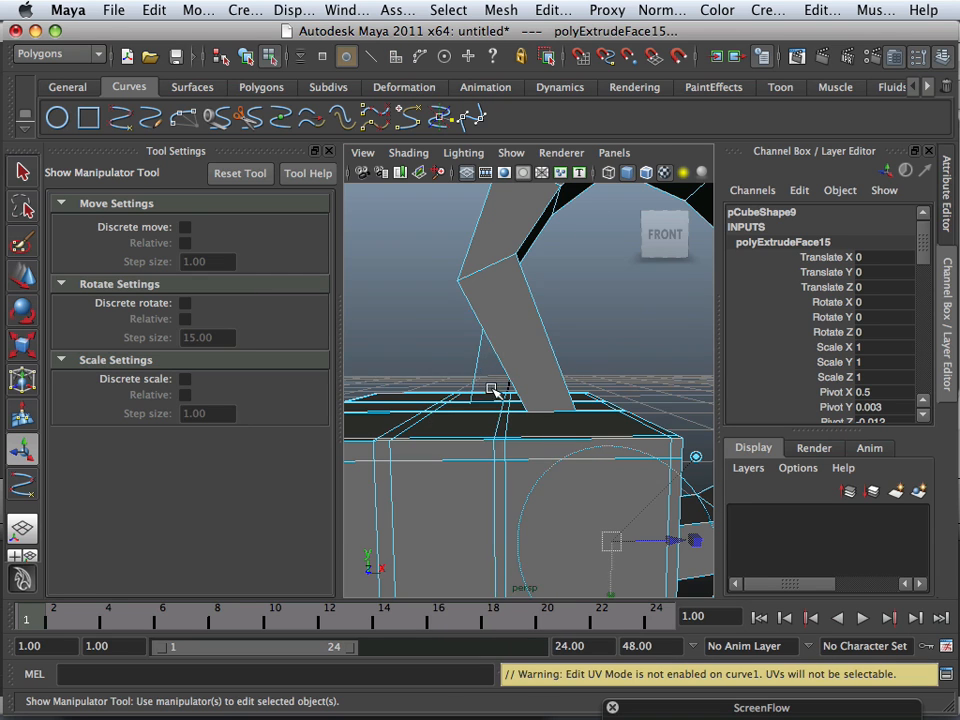
key(space)
key(space)
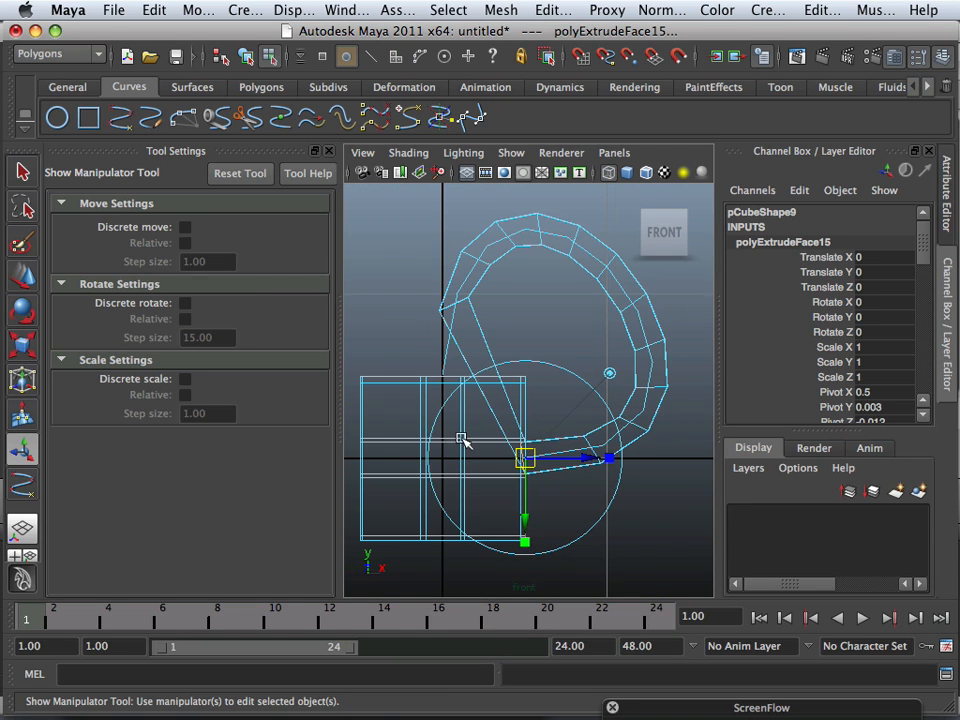
alt+middle_drag(462, 440, 530, 443)
scroll(522, 428, up, 5)
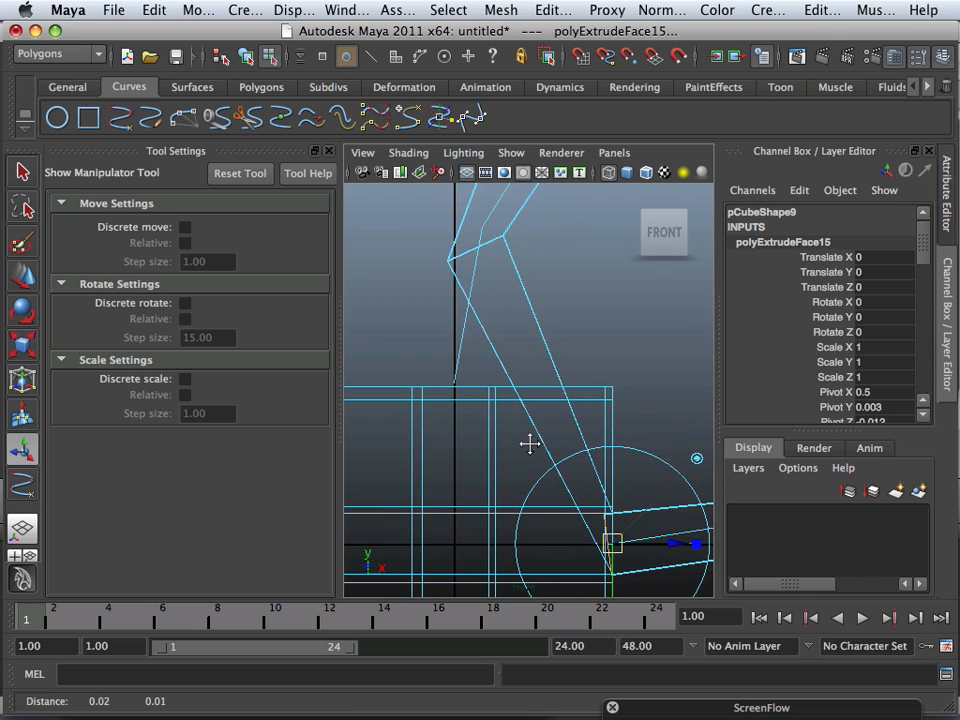
Show the curve's control vertices and move its upper end vertex slightly down into the cube's top and away from the arm
right_click(458, 358)
right_drag(460, 334, 520, 336)
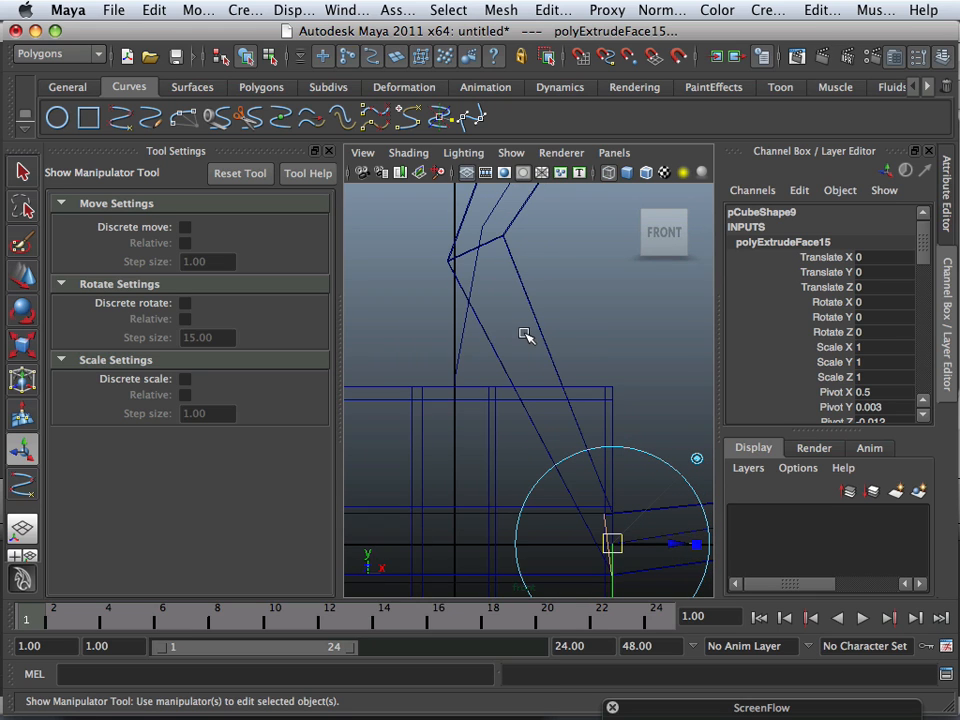
click(461, 340)
right_drag(459, 340, 396, 336)
drag(412, 352, 487, 418)
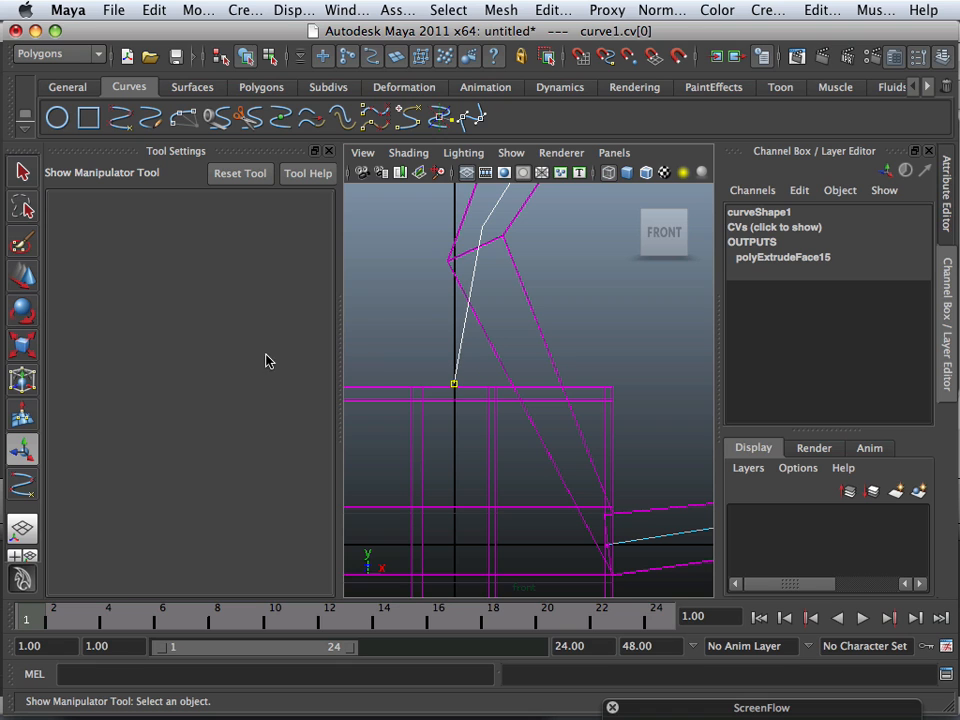
click(22, 282)
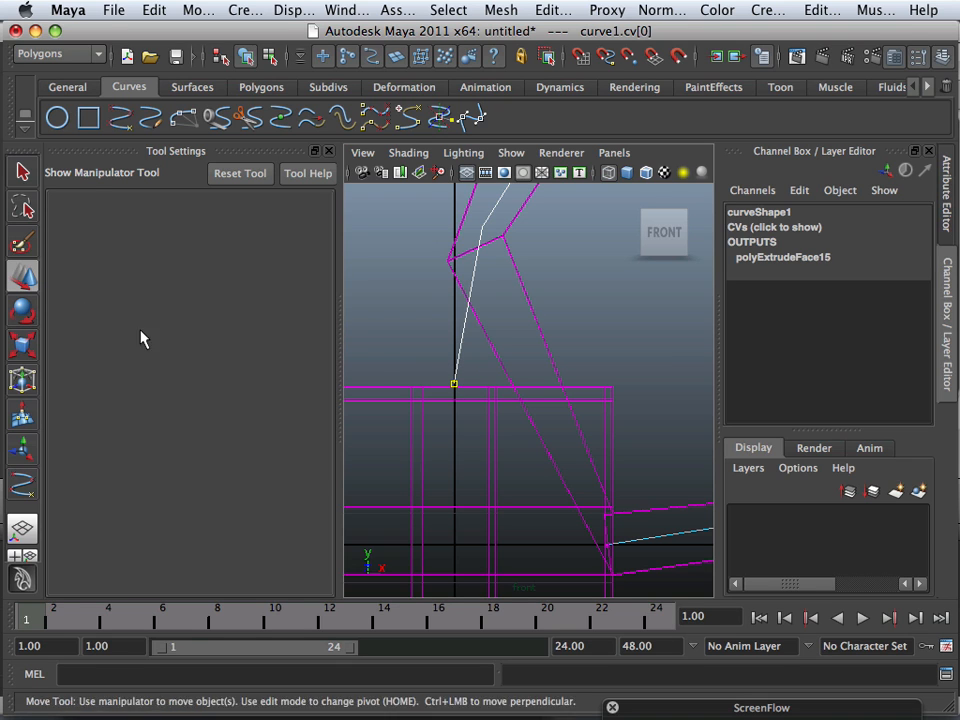
drag(456, 386, 429, 399)
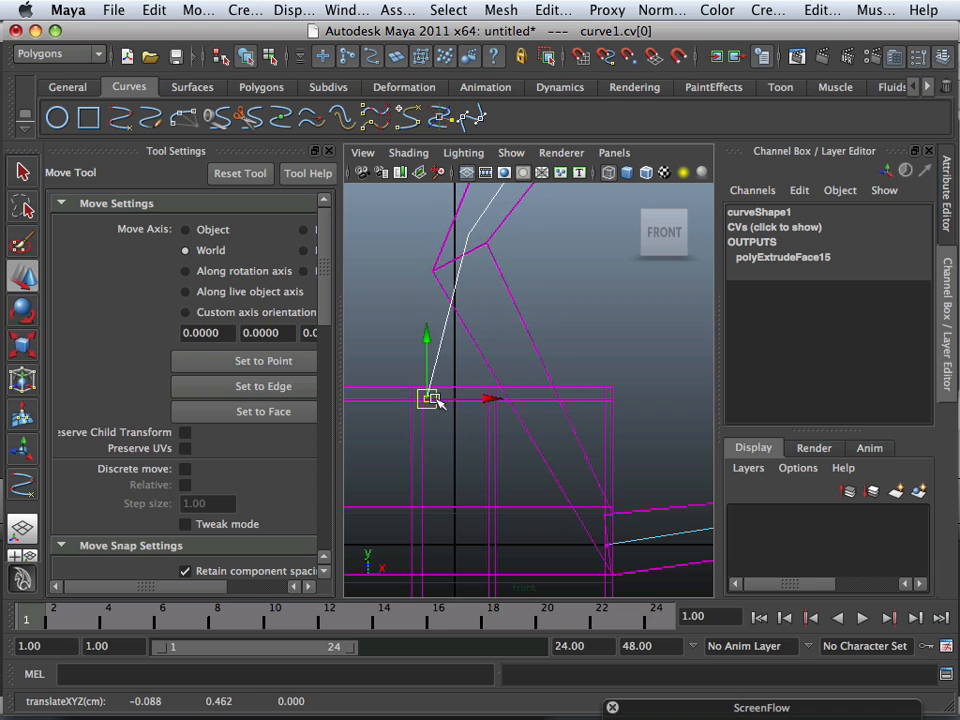
alt+middle_drag(476, 398, 383, 344)
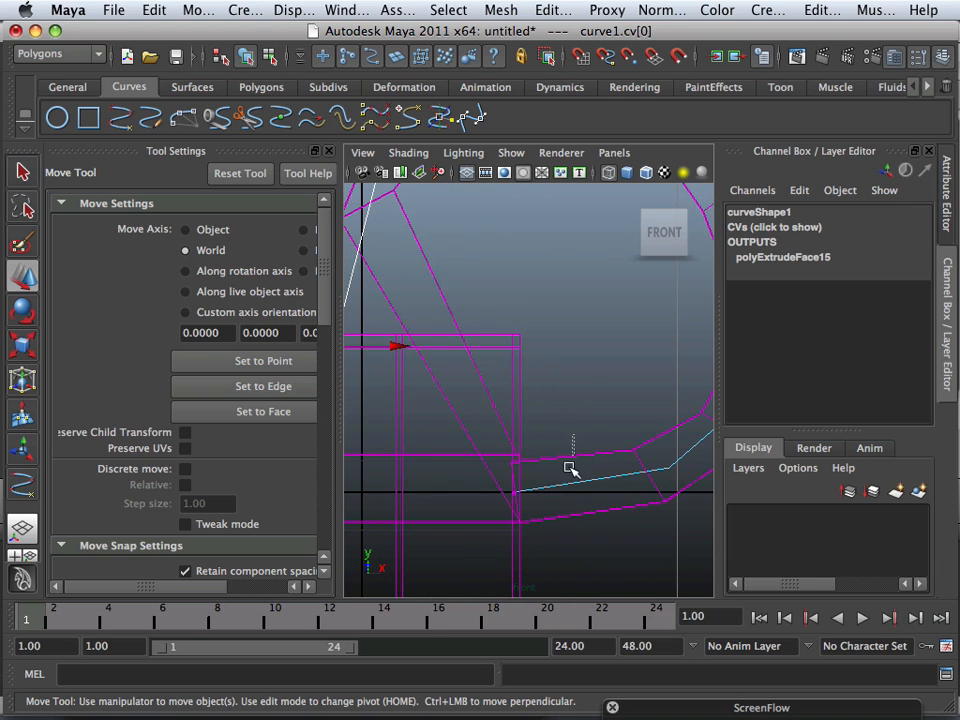
Undo the curve's end vertex edits and the face extrusion, back to the cube face and curve being selected together
drag(570, 463, 559, 540)
alt+middle_drag(549, 500, 589, 557)
alt+right_drag(589, 557, 578, 538)
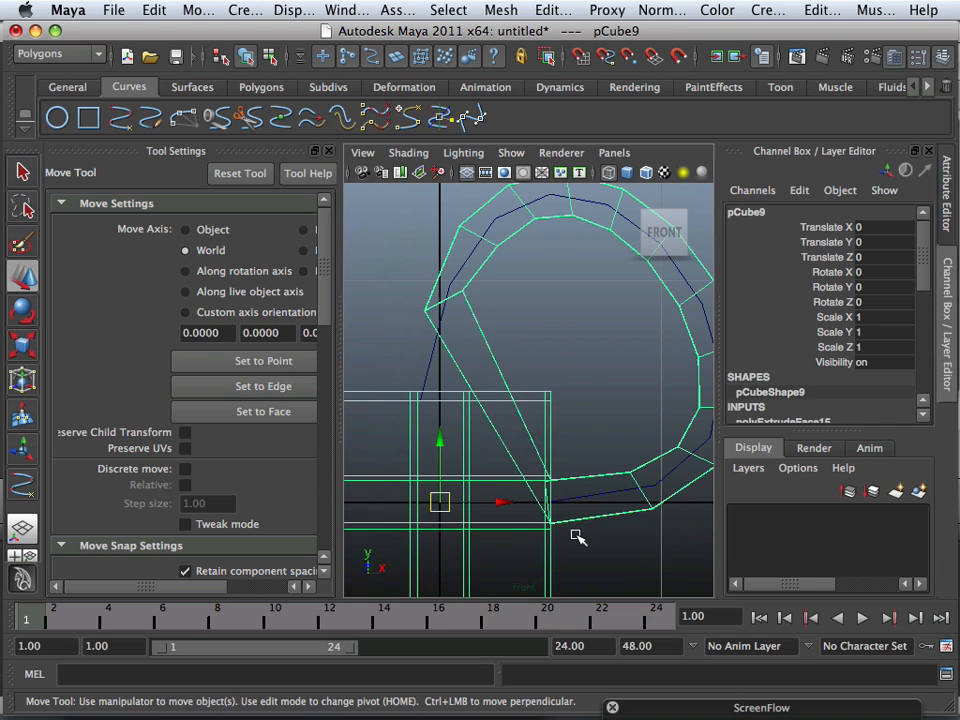
key(z)
key(z)
key(z)
key(z)
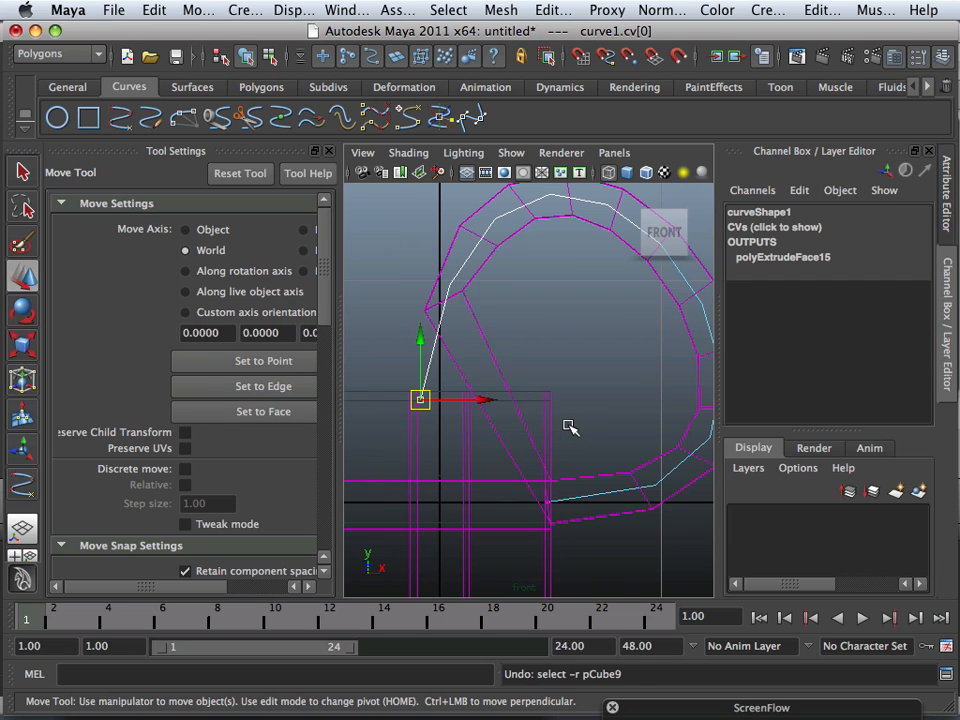
key(z)
key(z)
key(z)
key(z)
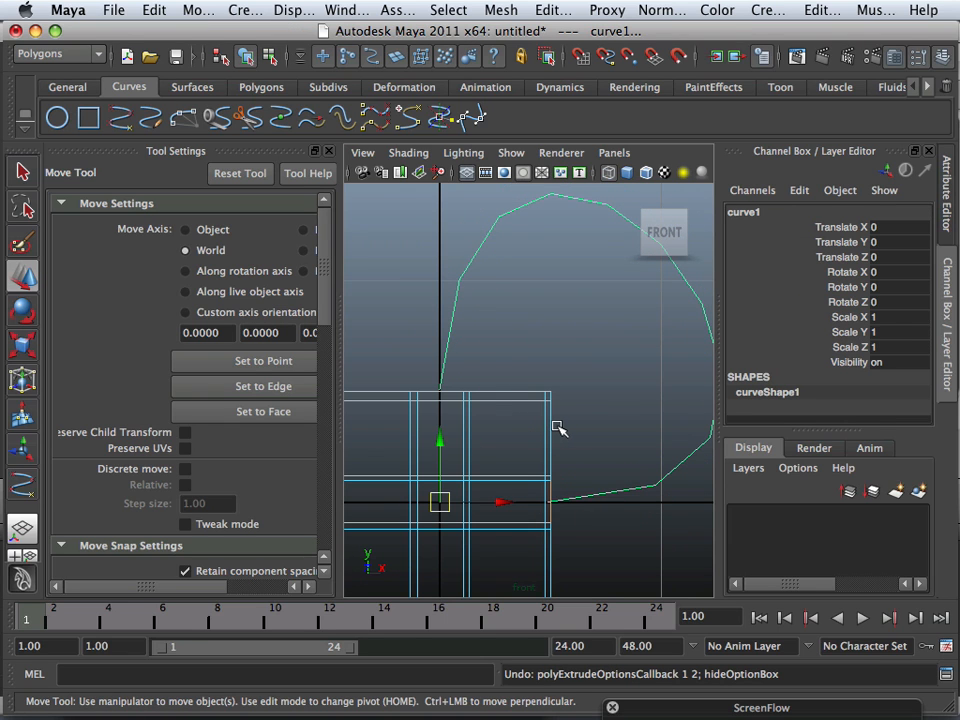
Hide the tool settings and check the curve against the cube's side face in the perspective view
key(space)
key(space)
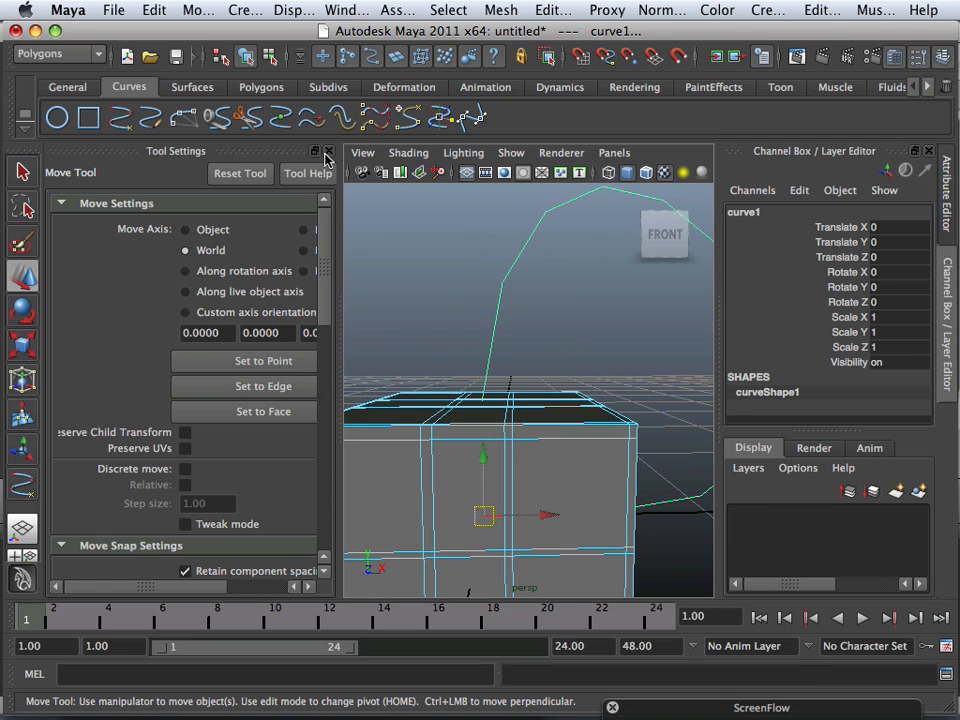
key(ctrl+shift+t)
alt+drag(456, 364, 380, 510)
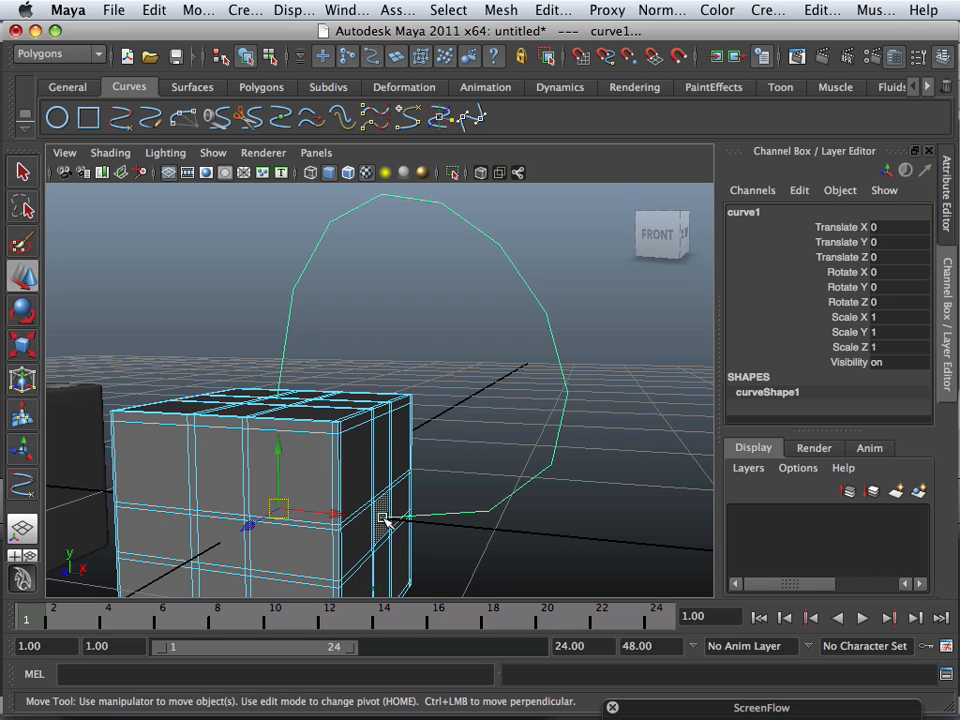
alt+drag(384, 519, 378, 492)
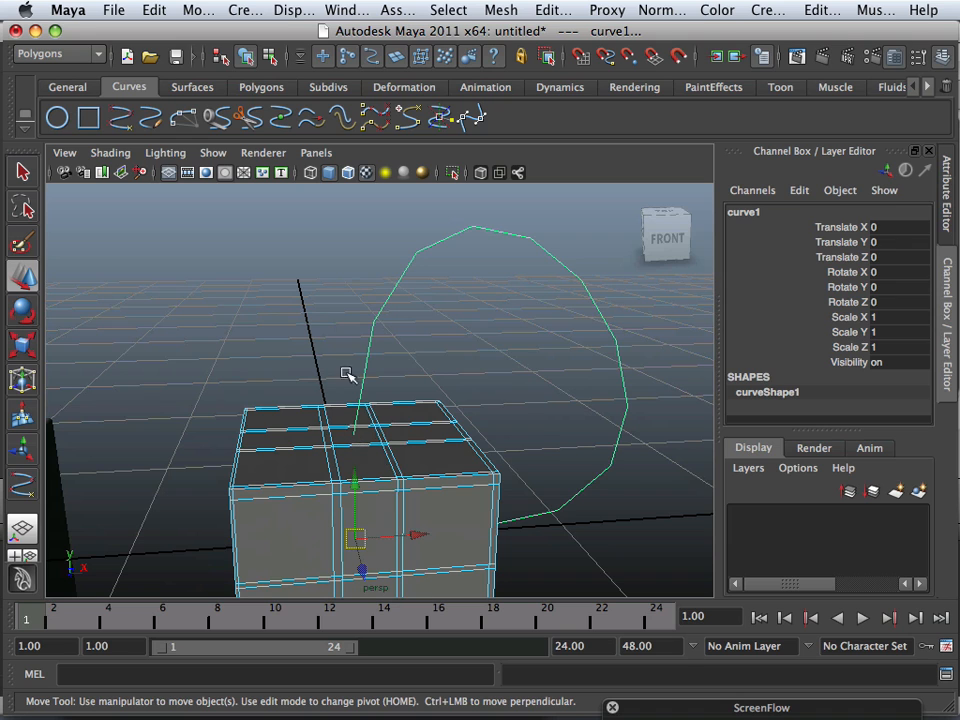
alt+drag(548, 450, 487, 448)
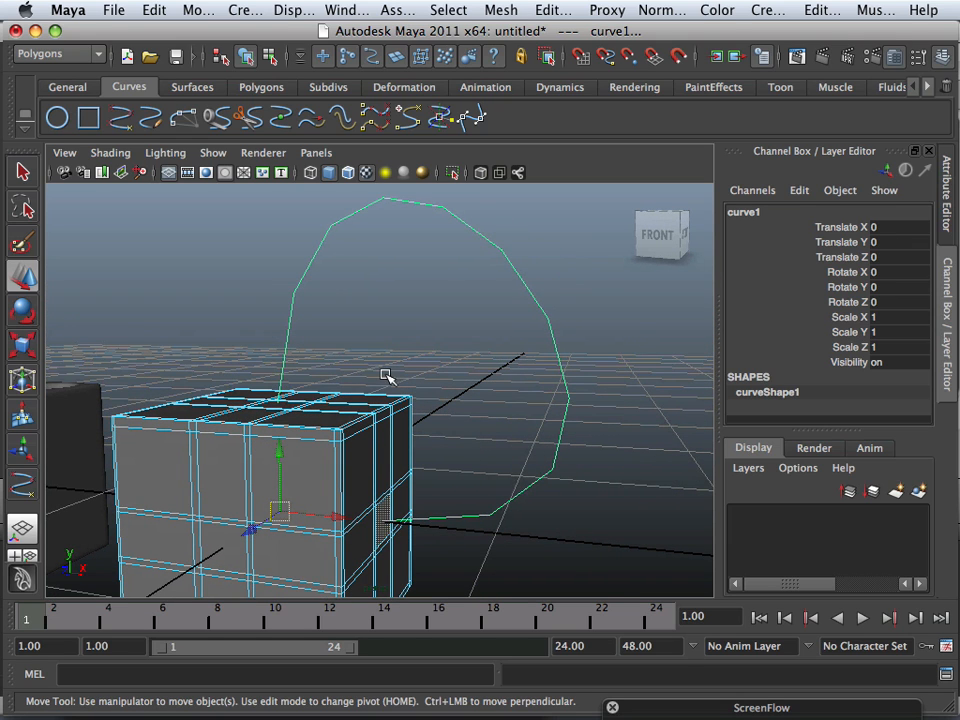
Reverse the direction of the selected curve with the surface modelling commands
click(96, 58)
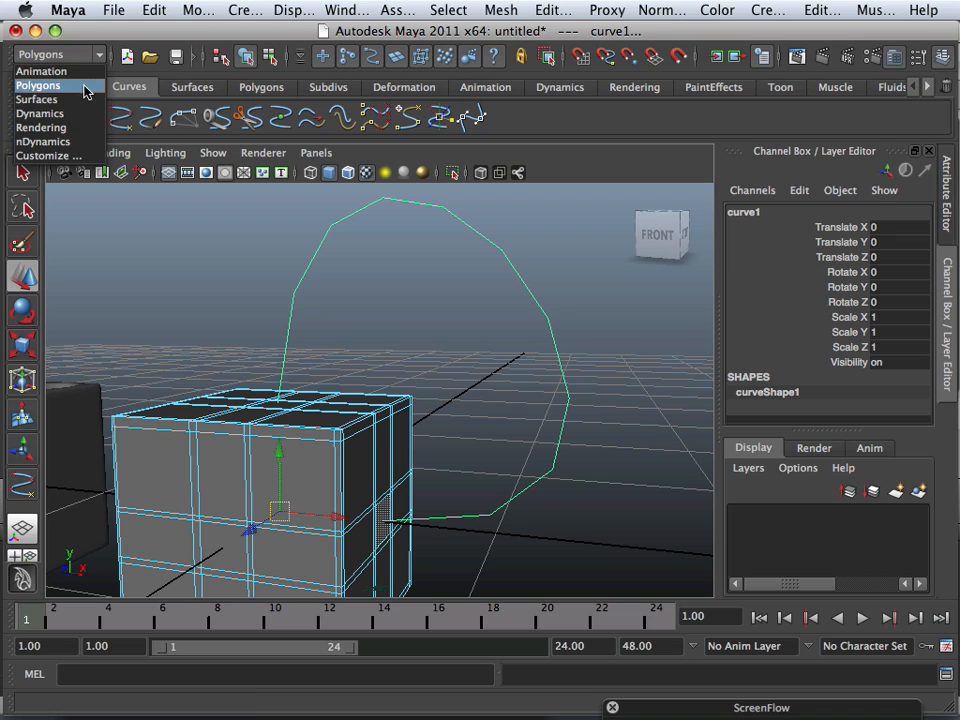
click(76, 100)
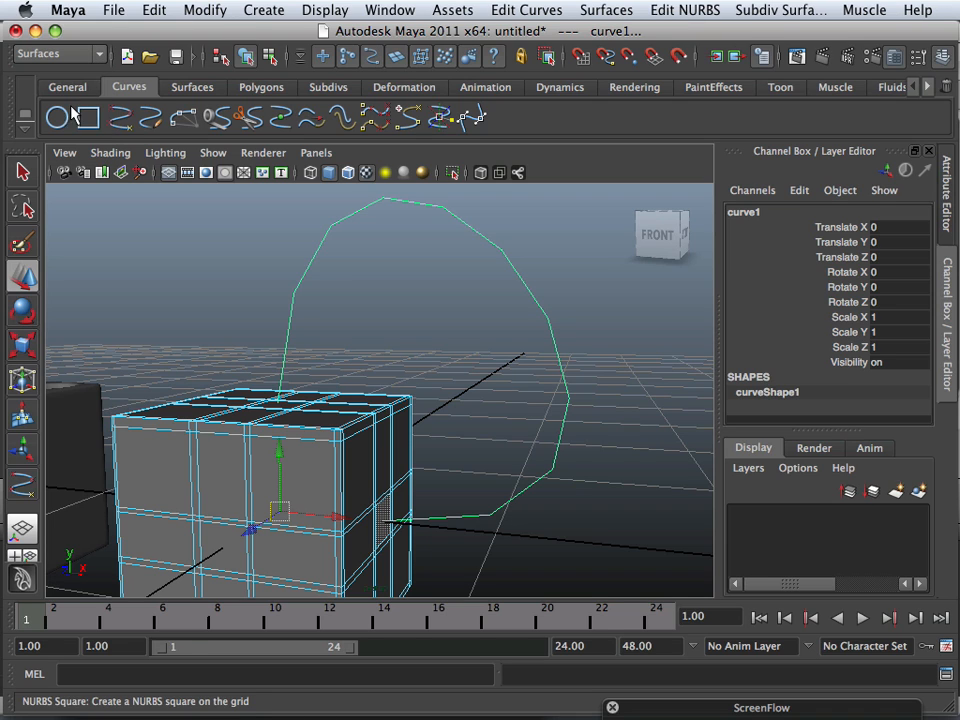
click(506, 12)
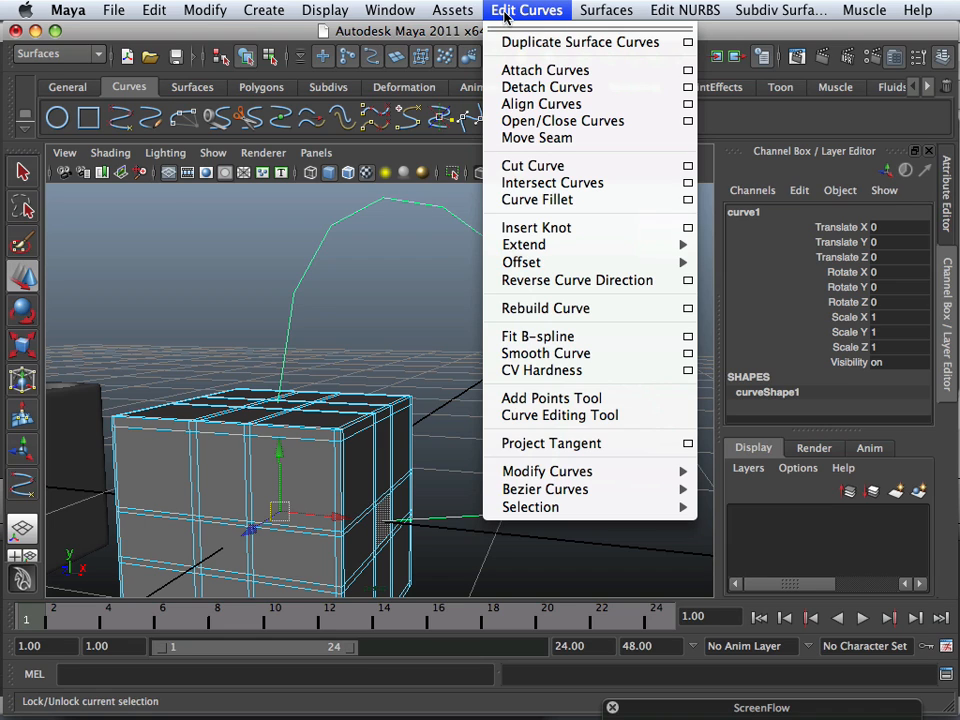
click(557, 287)
alt+middle_drag(520, 386, 497, 327)
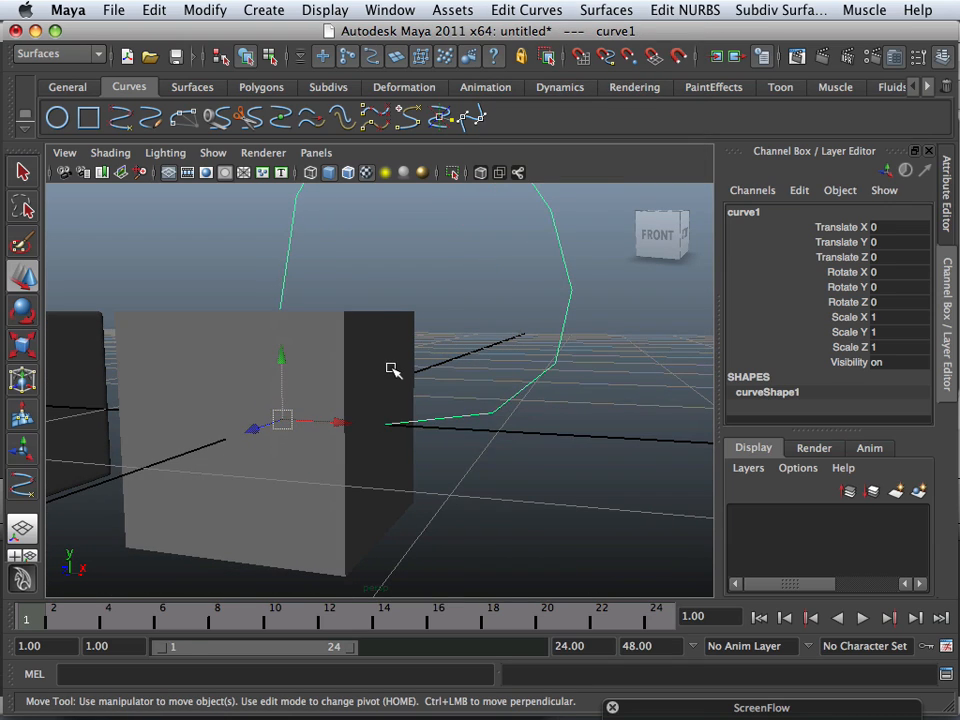
Select the small middle face on the cube's side where the curve starts, and add the curve to the selection
click(388, 371)
alt+right_drag(372, 391, 388, 456)
right_click(388, 456)
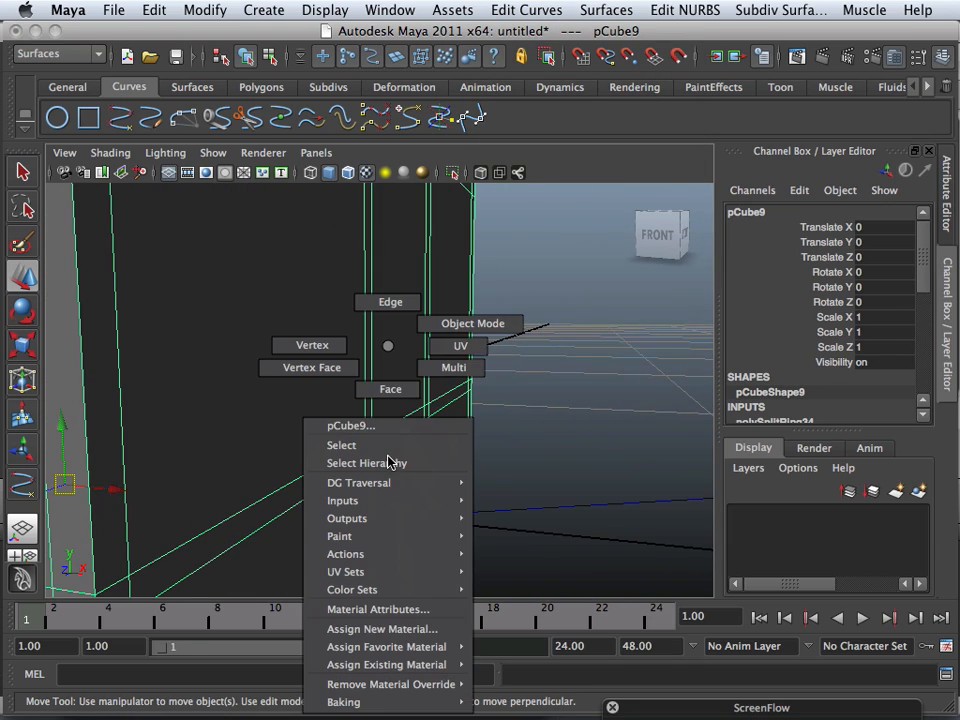
click(396, 394)
click(402, 495)
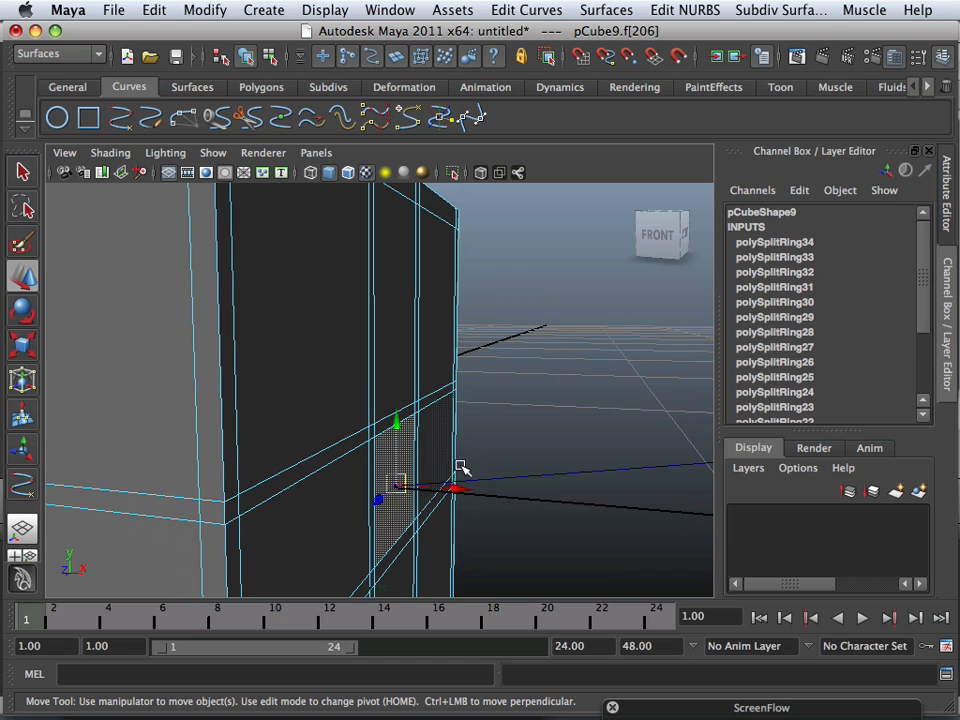
shift+click(545, 474)
alt+right_drag(595, 512, 446, 440)
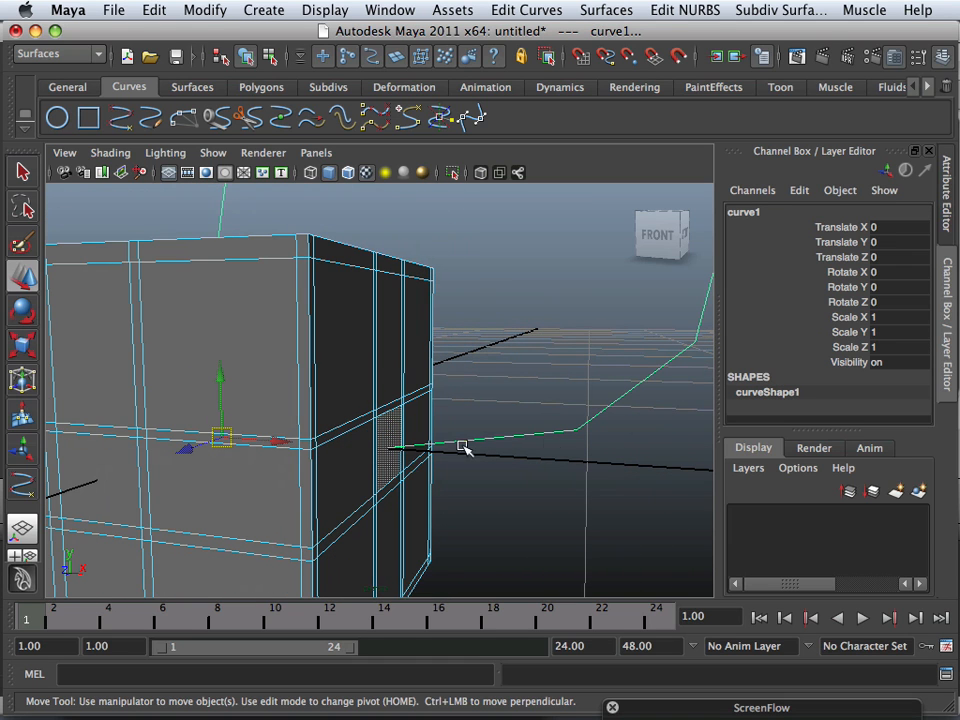
scroll(422, 362, down, 6)
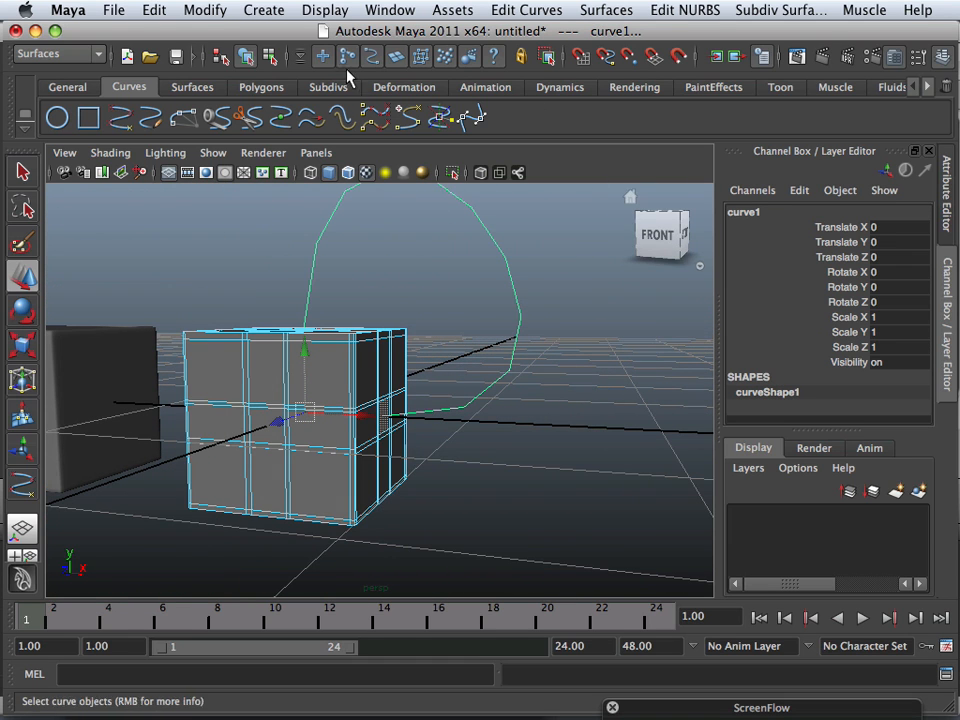
Extrude the selected face along the selected curve with 12 divisions, using the polygon commands
click(86, 60)
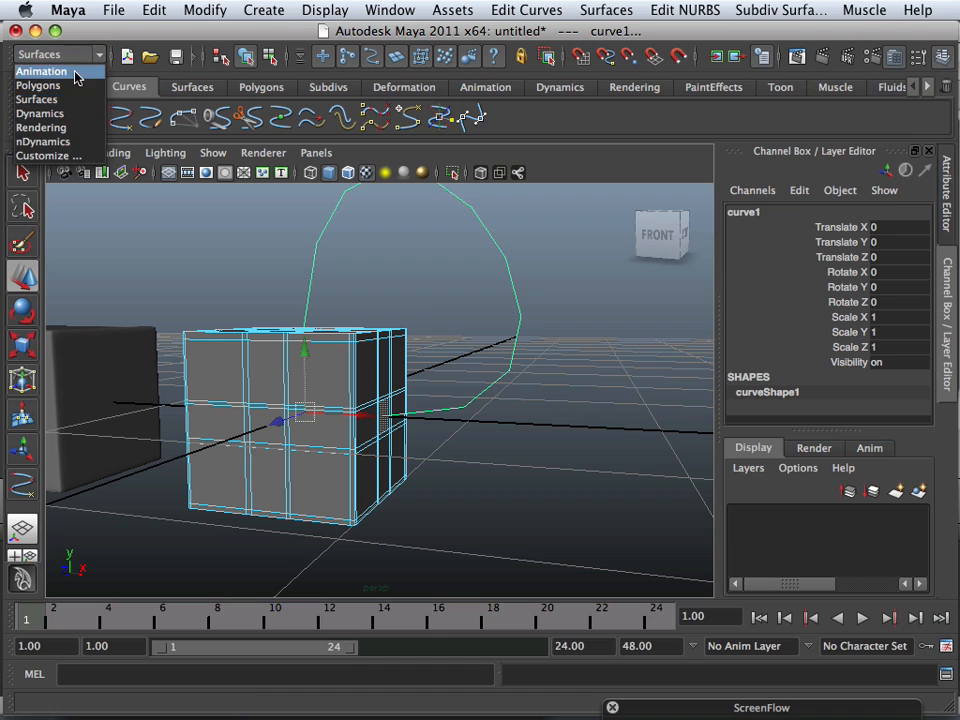
click(71, 81)
click(503, 10)
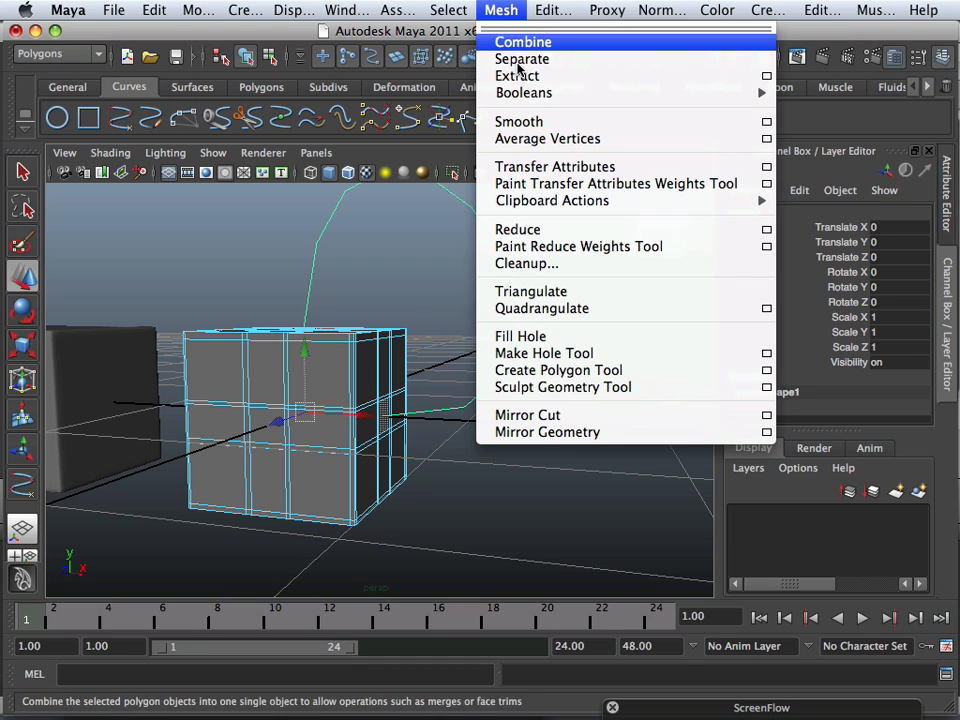
mouse_move(553, 10)
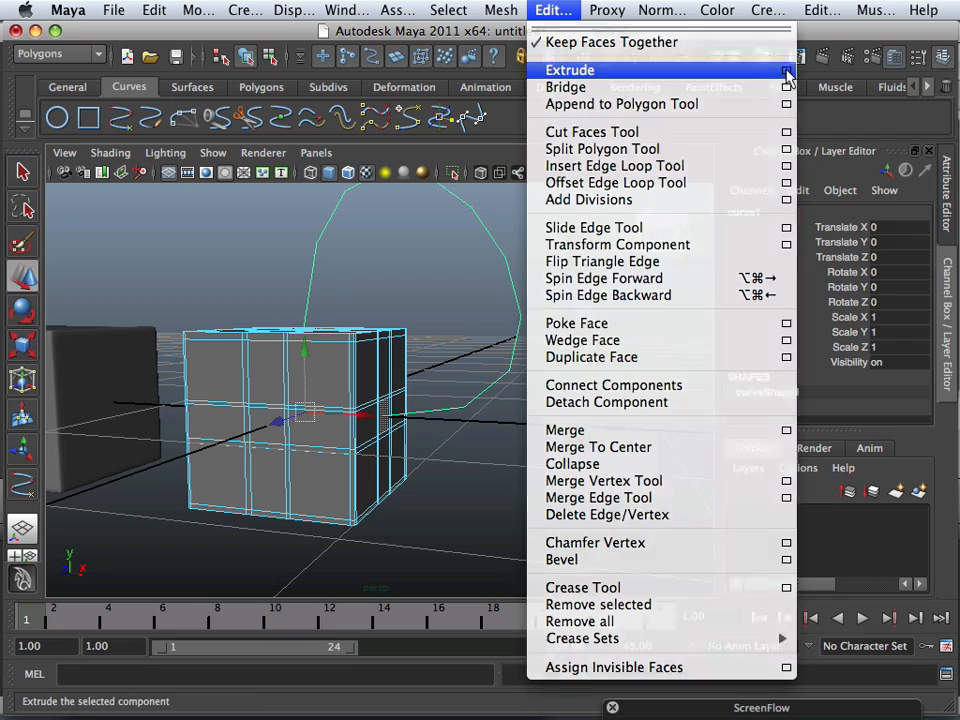
click(788, 71)
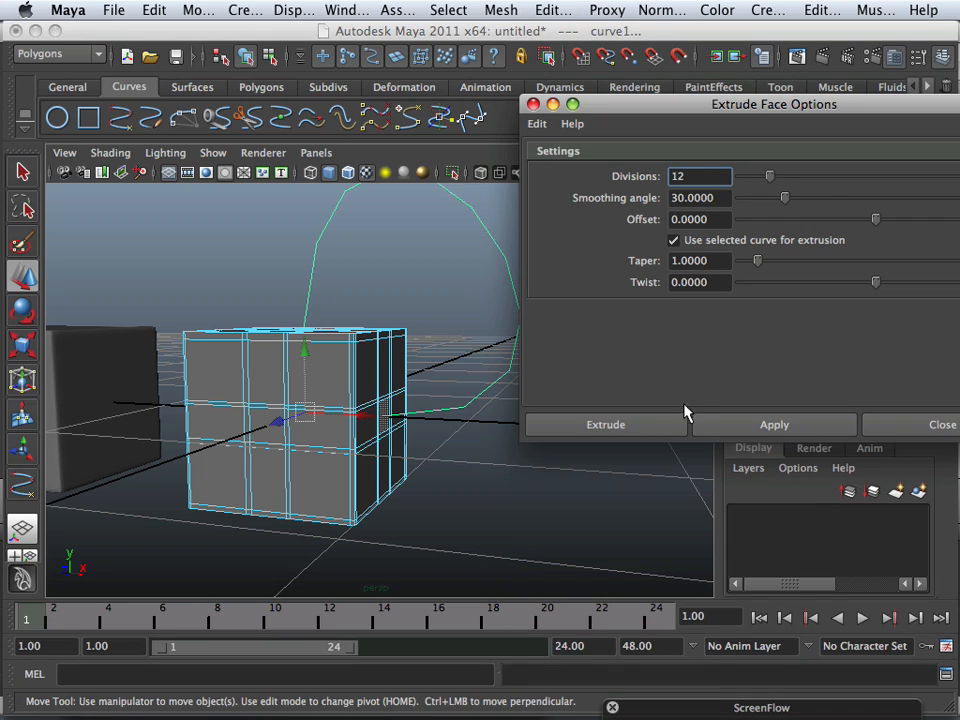
click(645, 427)
Examine where both ends of the extruded arm meet the cube in the perspective and front views
alt+drag(425, 388, 471, 439)
alt+right_drag(471, 439, 540, 459)
alt+drag(540, 459, 462, 416)
alt+right_drag(462, 416, 549, 444)
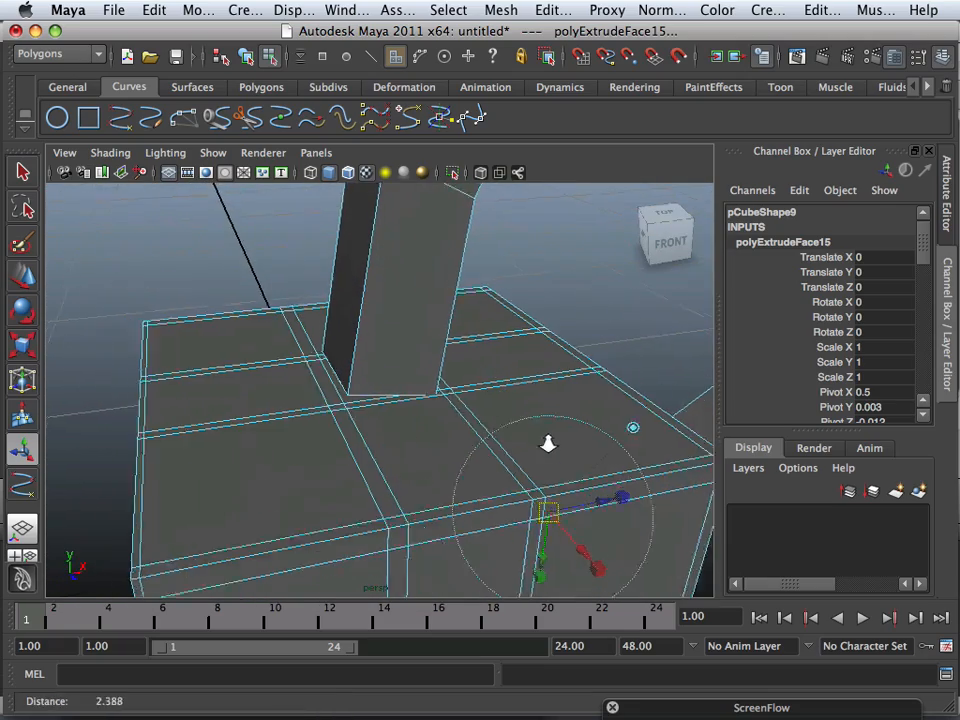
alt+middle_drag(549, 444, 441, 414)
alt+right_drag(461, 429, 358, 400)
alt+drag(358, 400, 336, 418)
alt+right_drag(336, 418, 392, 437)
alt+drag(392, 437, 360, 392)
alt+right_drag(360, 392, 403, 493)
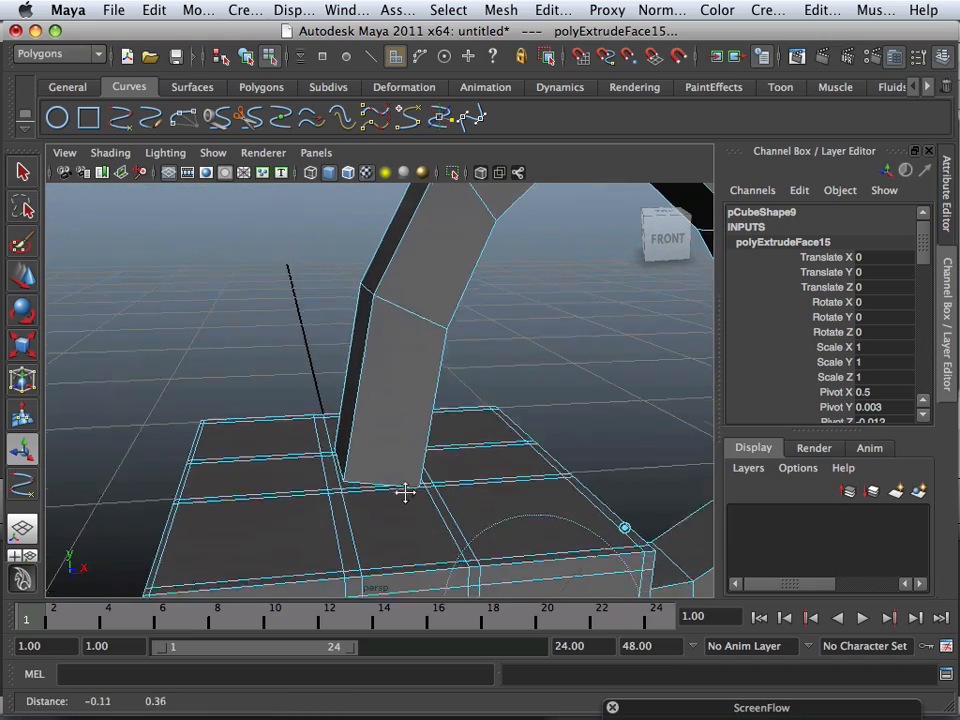
alt+drag(403, 493, 360, 452)
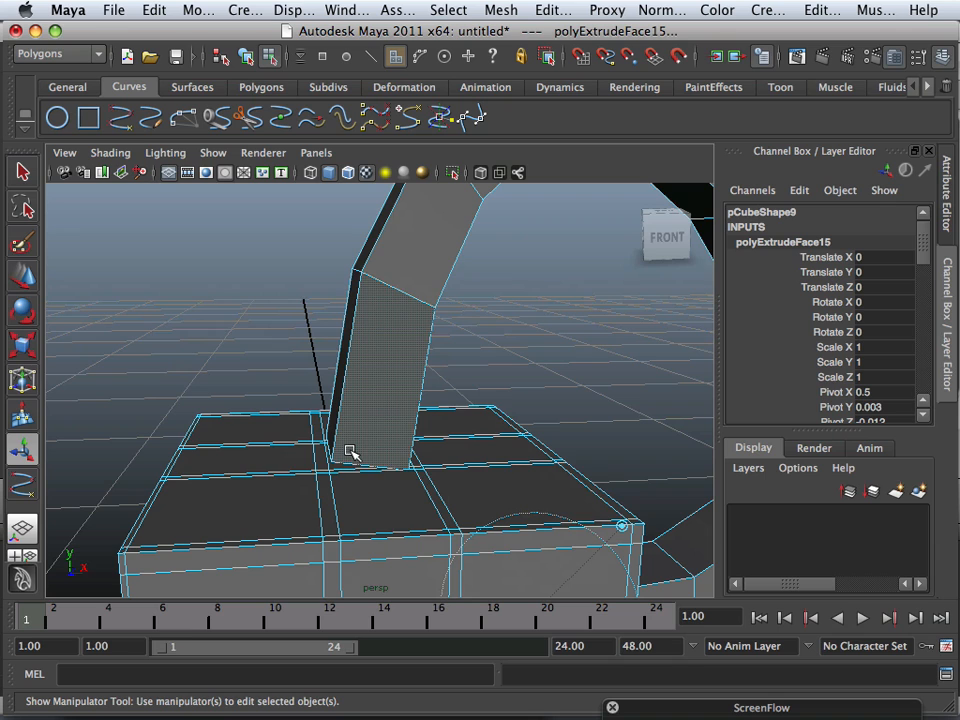
alt+drag(551, 461, 396, 452)
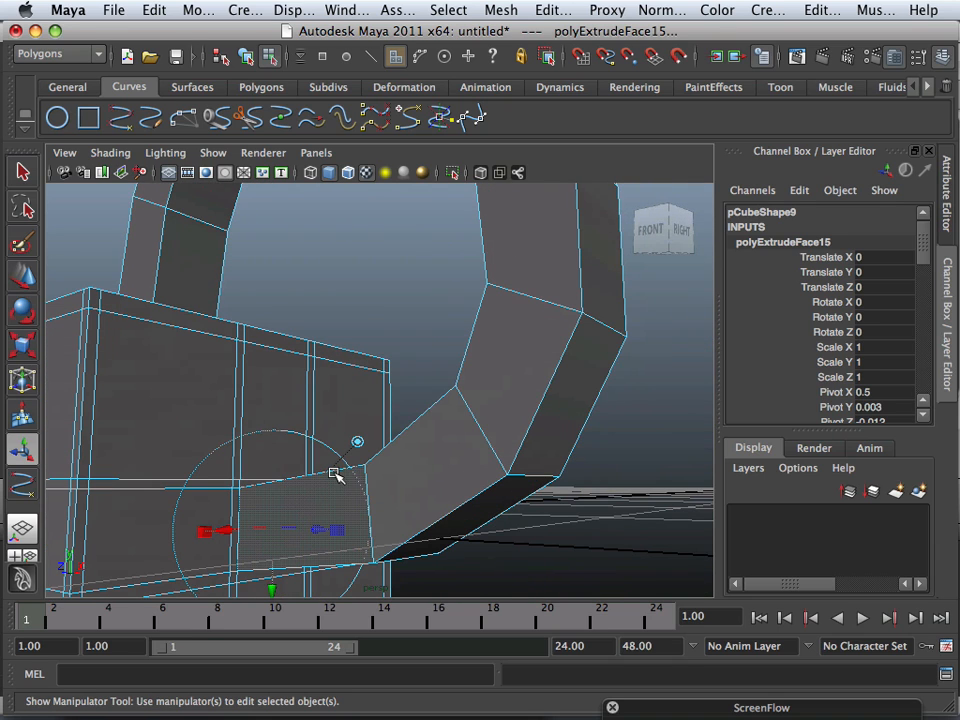
key(space)
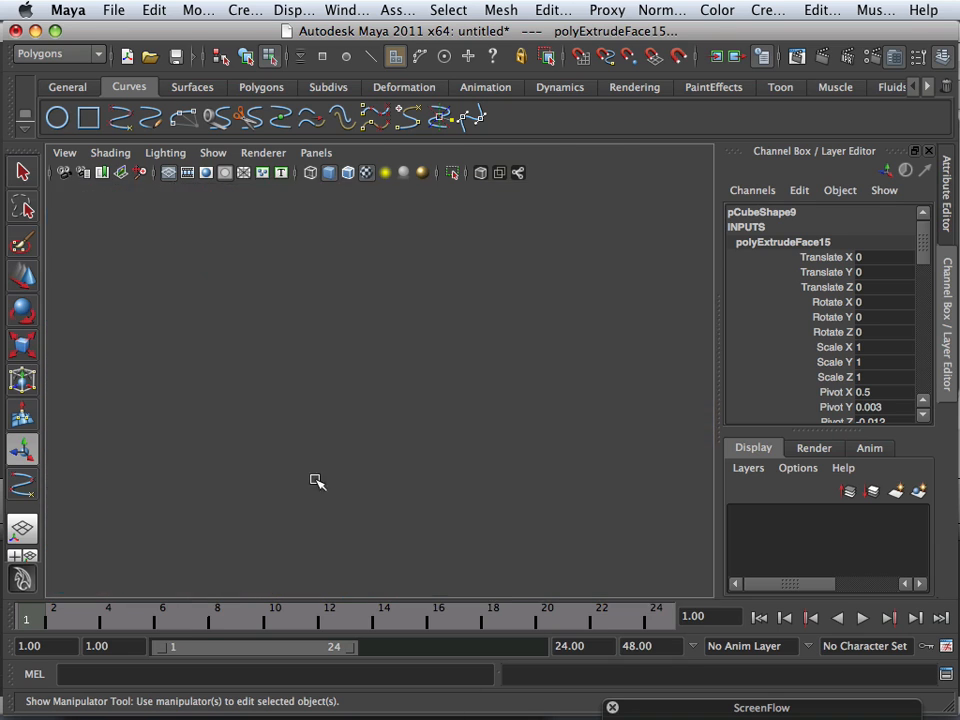
key(space)
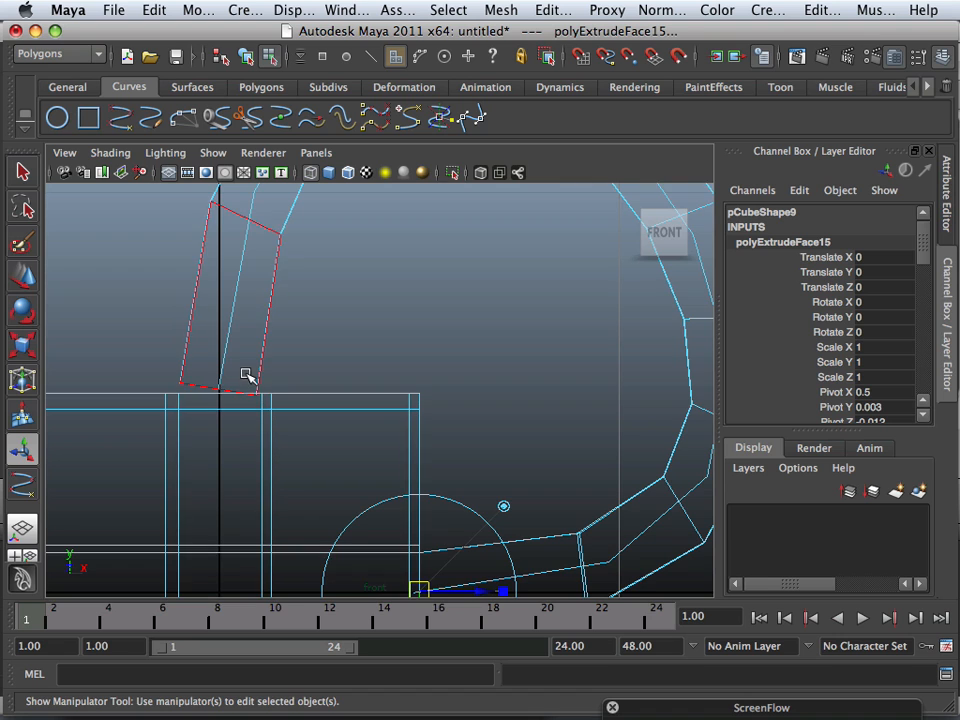
alt+middle_drag(246, 377, 282, 510)
scroll(282, 510, down, 5)
Return to object selection mode and show the control vertices of the curve inside the arm
right_drag(326, 350, 285, 343)
click(326, 340)
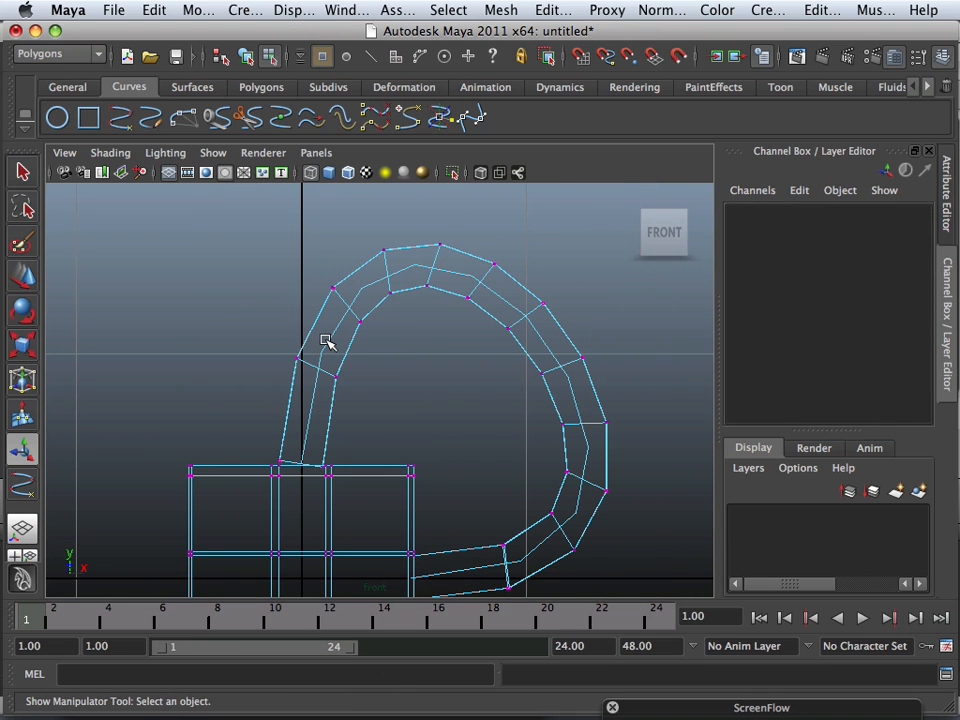
scroll(330, 340, up, 3)
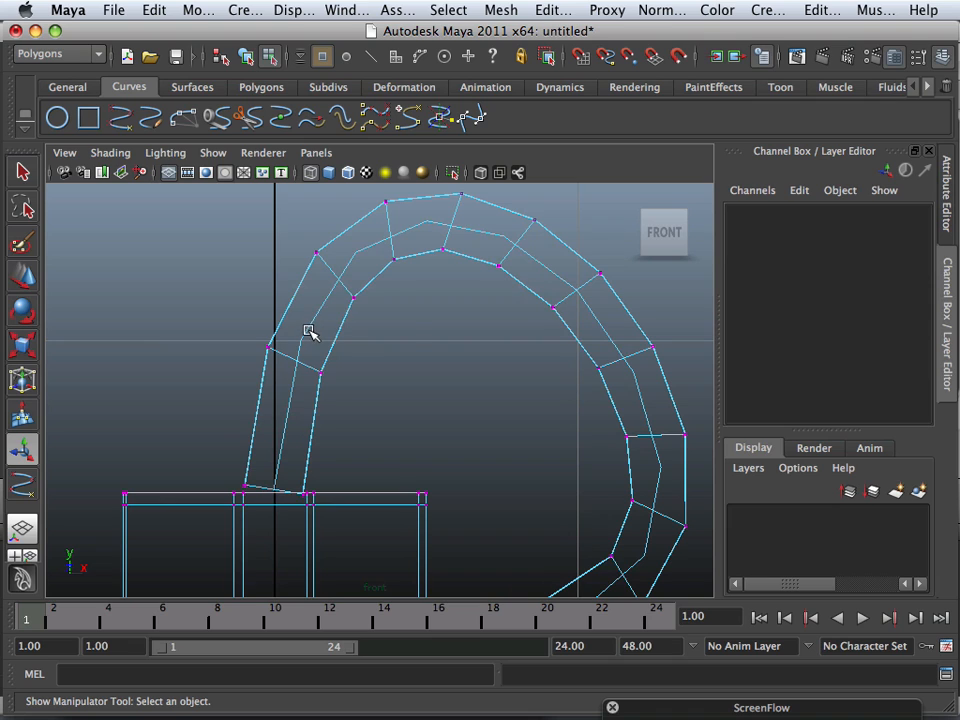
right_drag(310, 333, 265, 328)
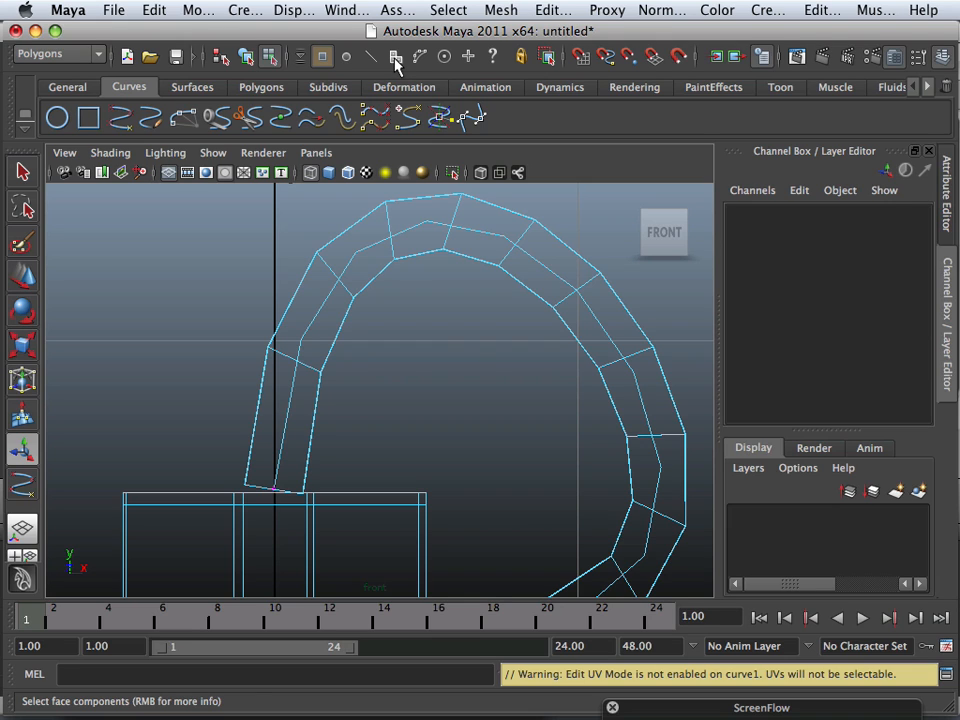
click(248, 58)
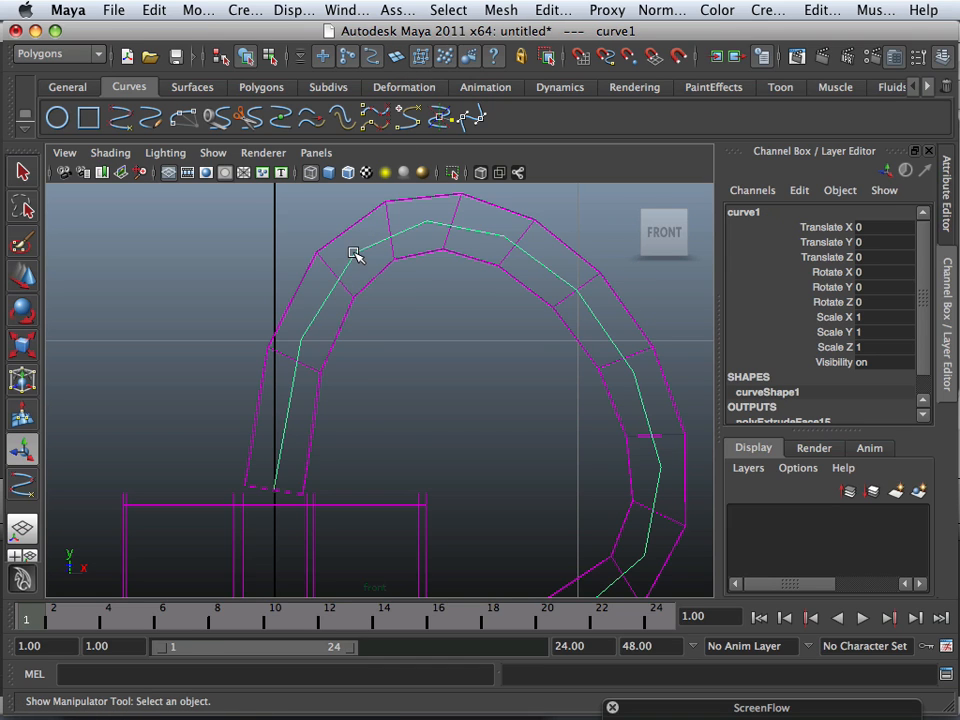
right_drag(354, 253, 262, 253)
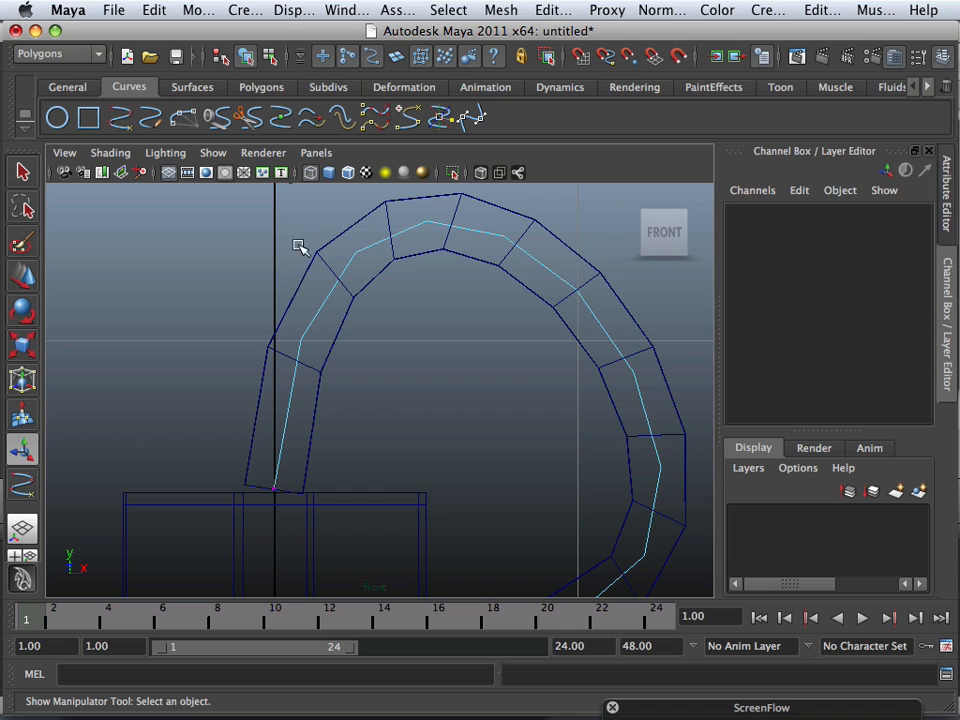
Move the curve's control vertex above the cube's top to about X -0.13, Y 1.42 to straighten the arm's end
scroll(341, 277, down, 5)
click(343, 316)
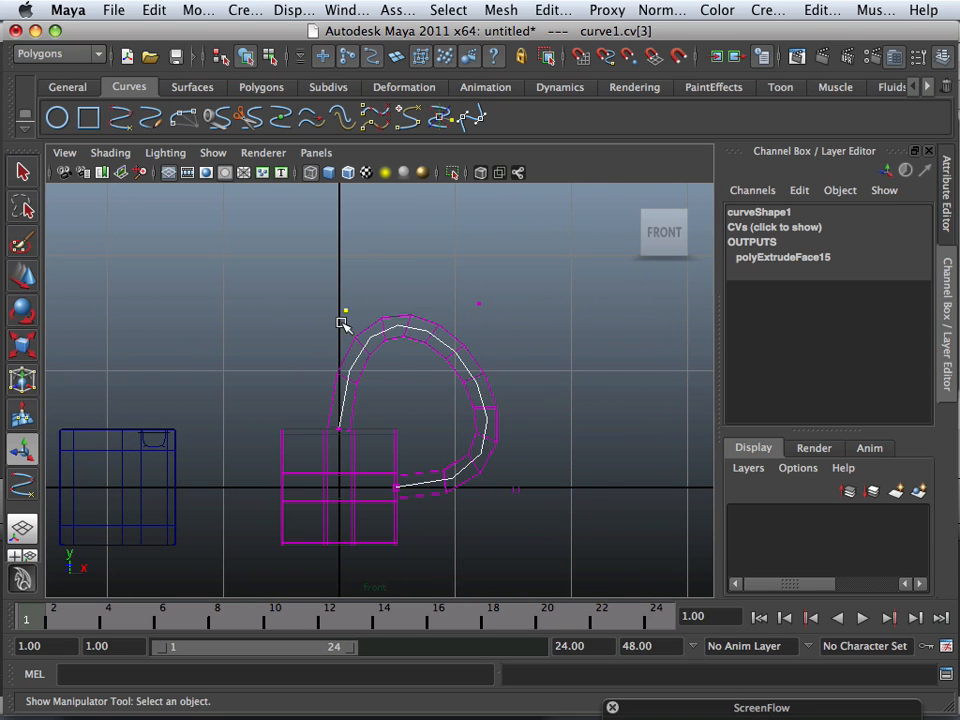
click(23, 275)
drag(343, 311, 322, 320)
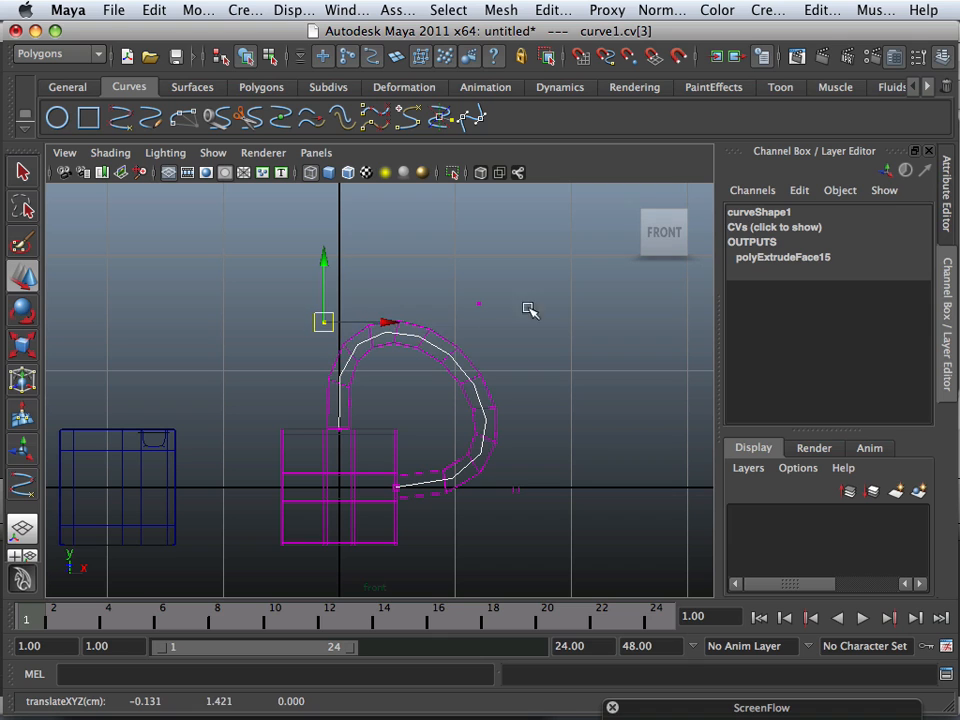
Move the upper outer control vertex to about X 1.25, Y 1.82 and the lower outer one slightly inward and down
click(479, 303)
drag(479, 303, 487, 279)
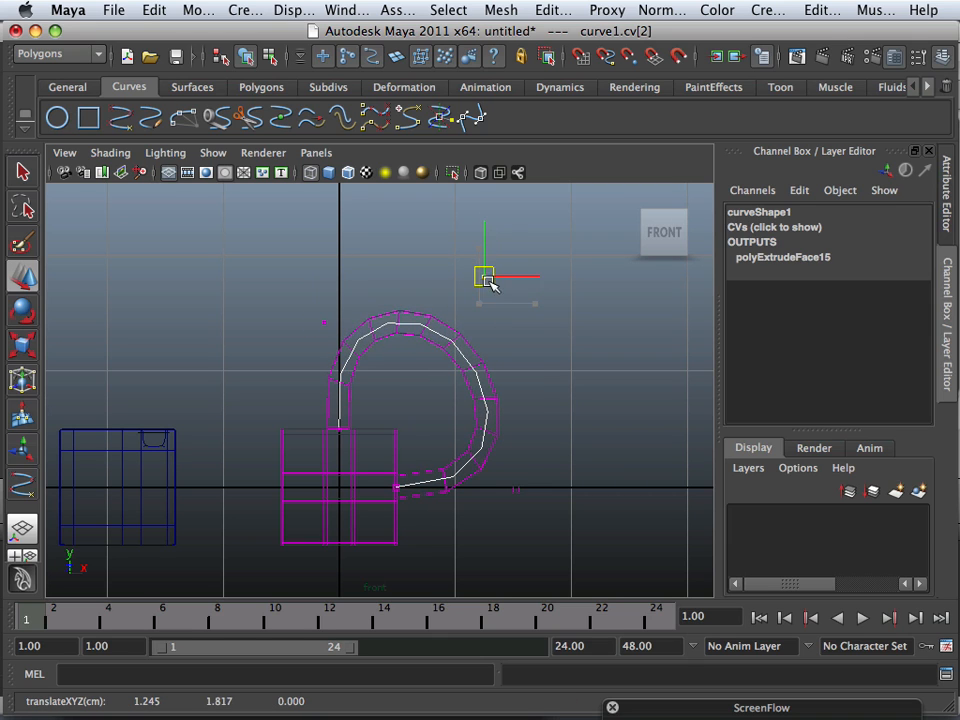
click(515, 489)
drag(515, 489, 495, 506)
Examine the reshaped arm and its contact with the cube in the front and perspective views
alt+right_drag(281, 373, 349, 438)
alt+middle_drag(349, 438, 383, 402)
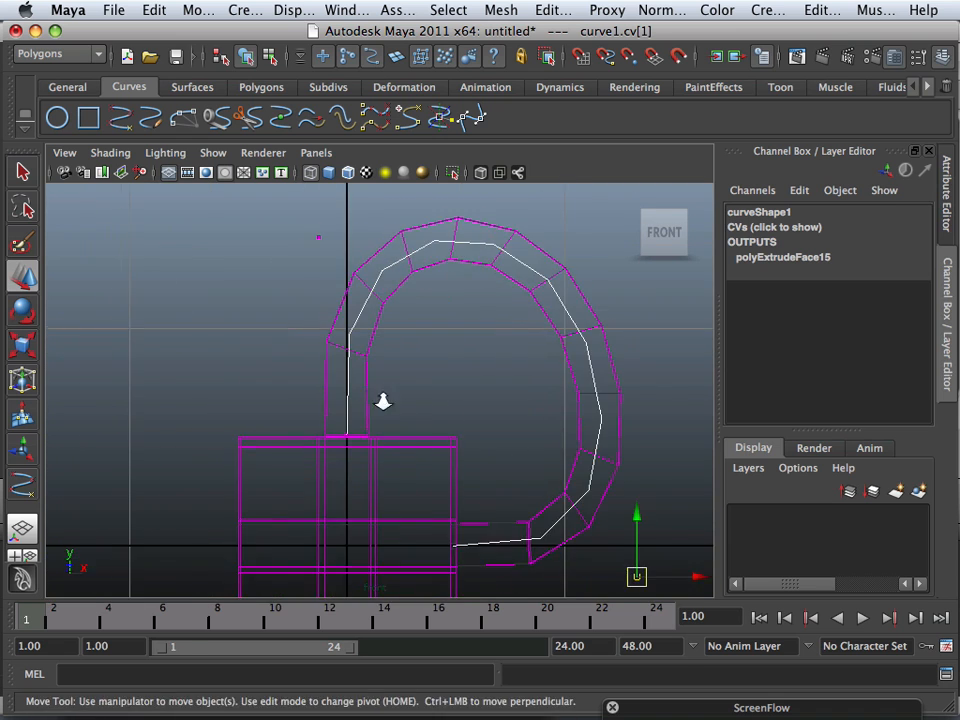
alt+right_drag(383, 402, 416, 416)
alt+middle_drag(416, 416, 389, 344)
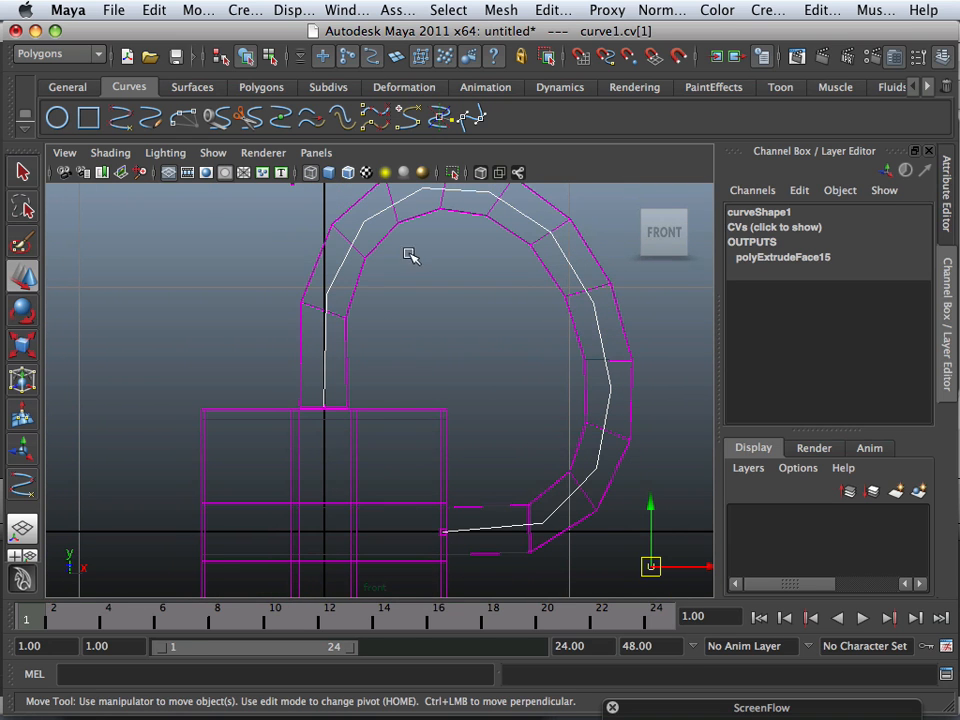
alt+middle_drag(313, 322, 328, 392)
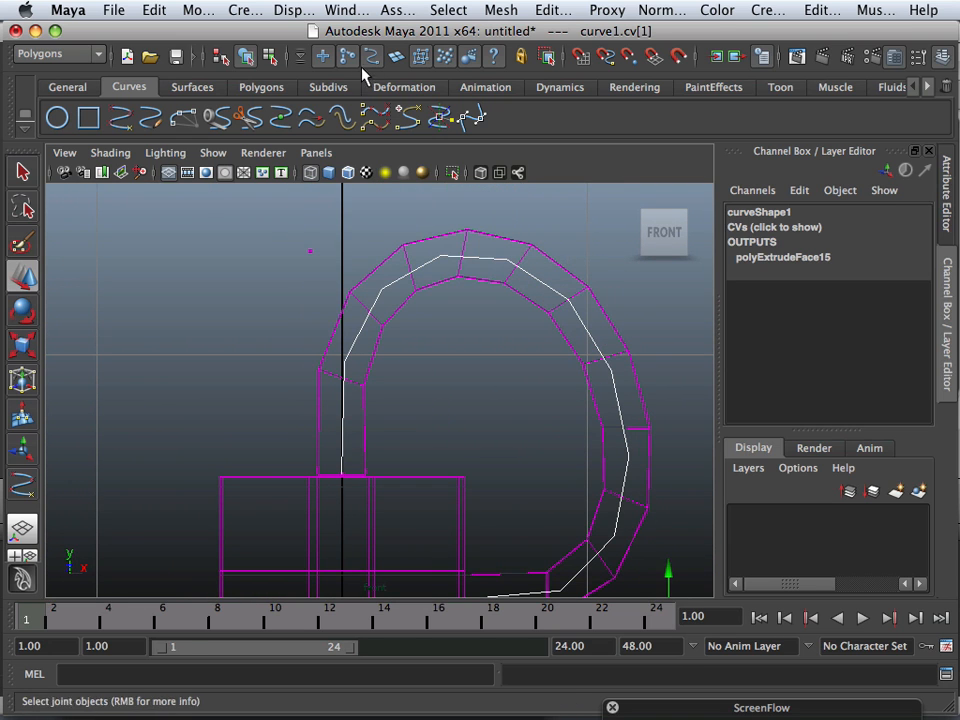
scroll(309, 244, down, 4)
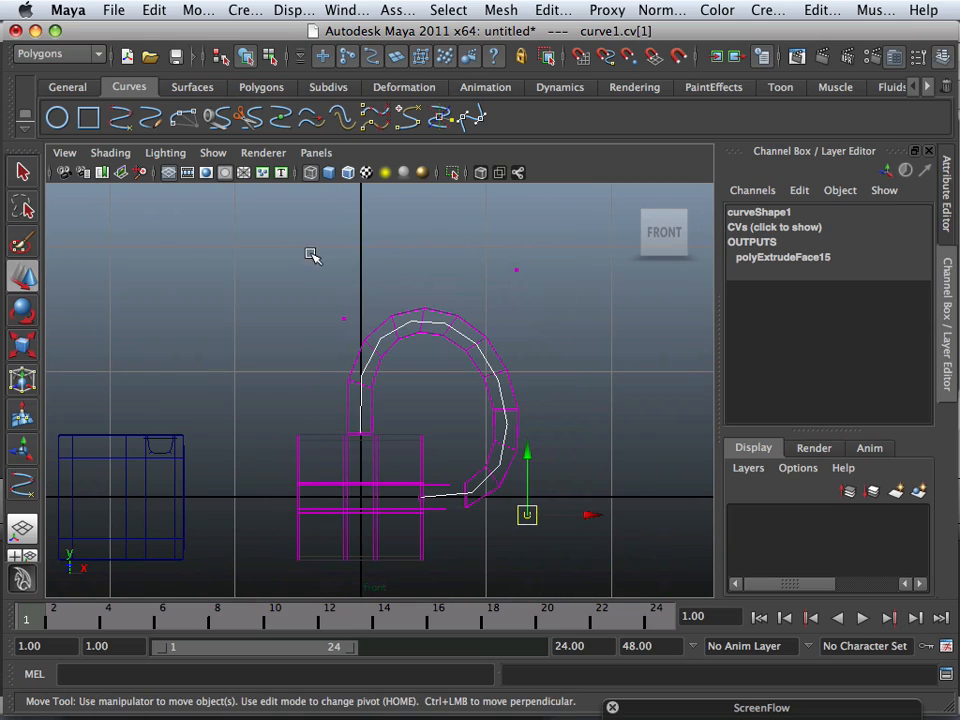
key(space)
key(space)
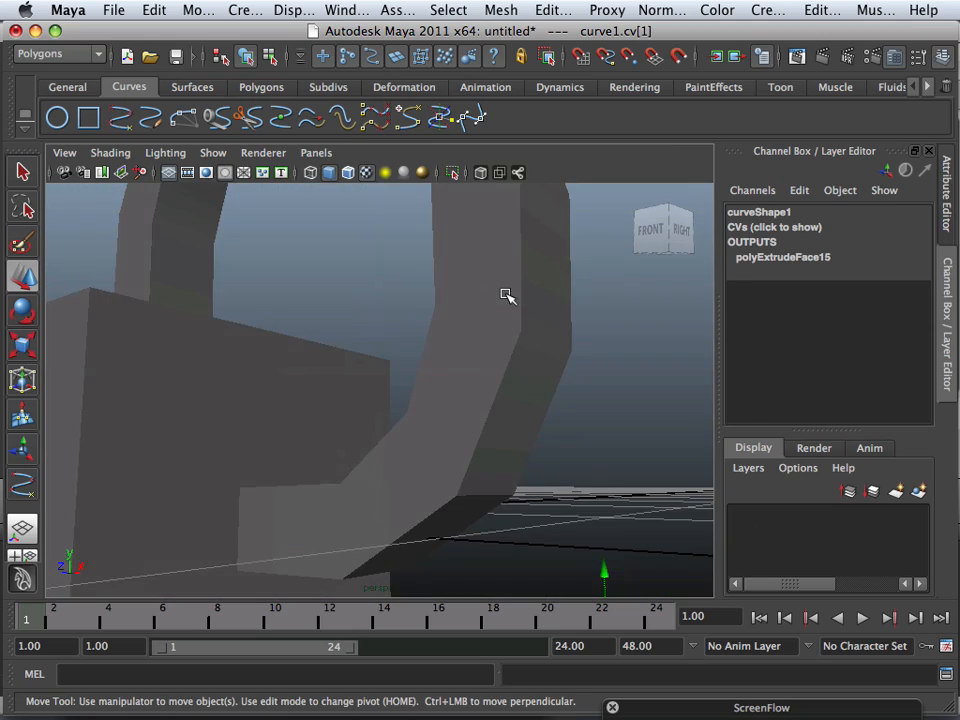
alt+drag(506, 296, 358, 352)
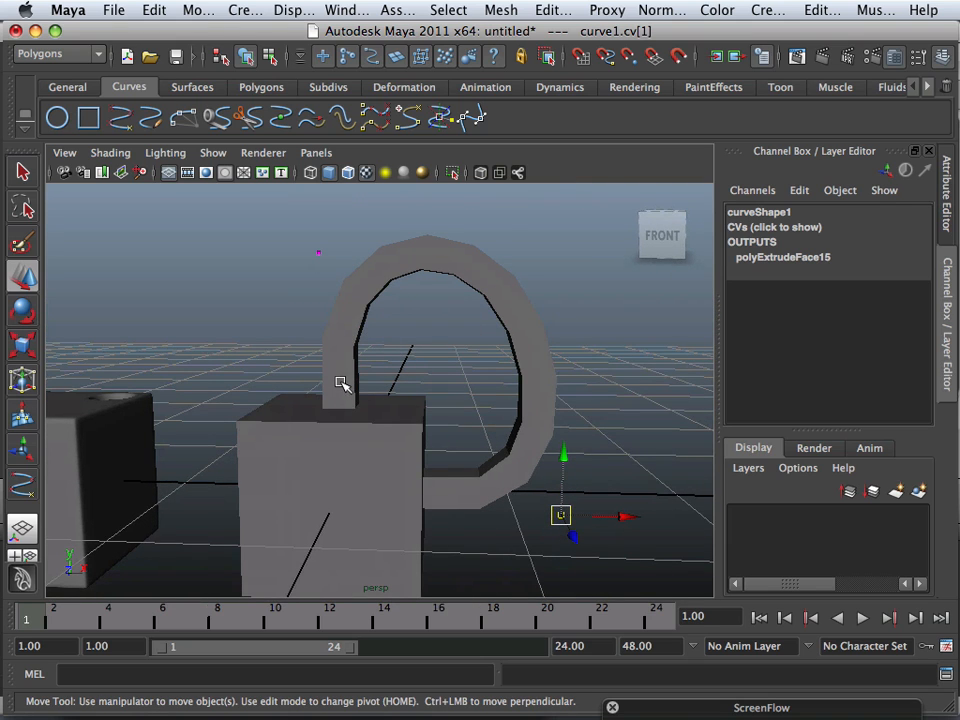